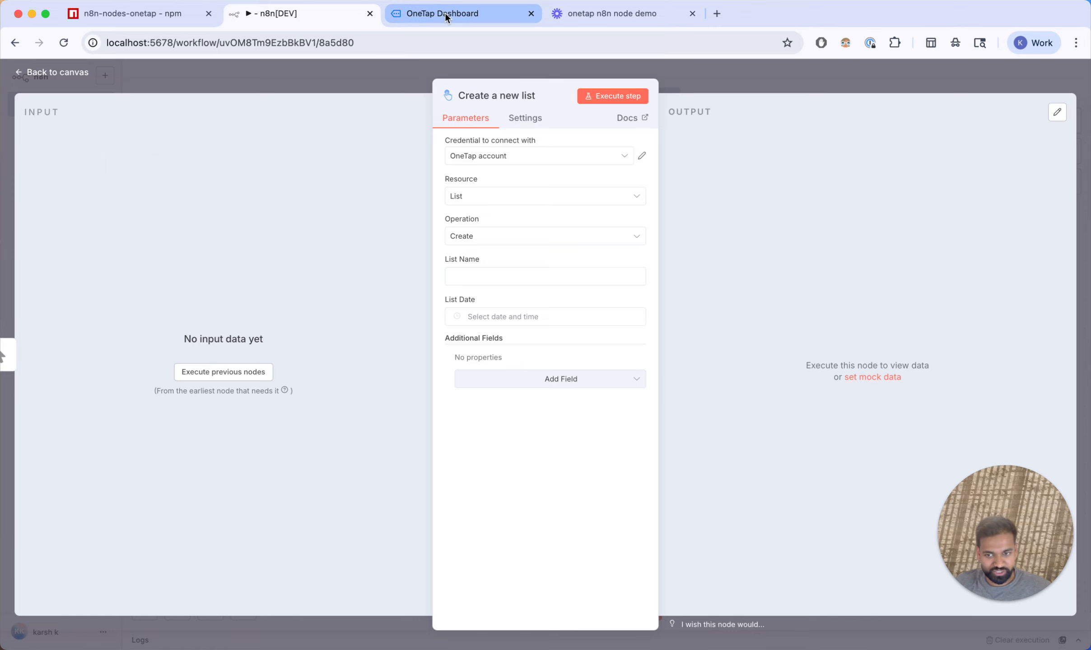
# - Switch to the OneTap dashboard and copy the API key from the REST API instructions in the account's API Integrations settings
pyautogui.click(446, 15)
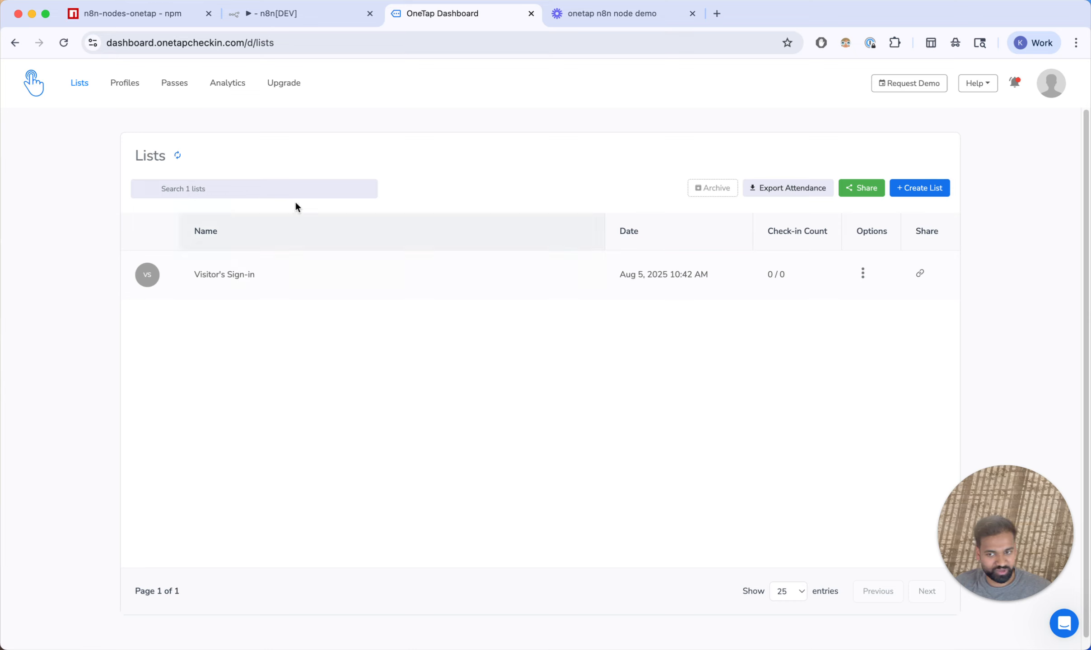
pyautogui.click(1040, 92)
pyautogui.click(991, 248)
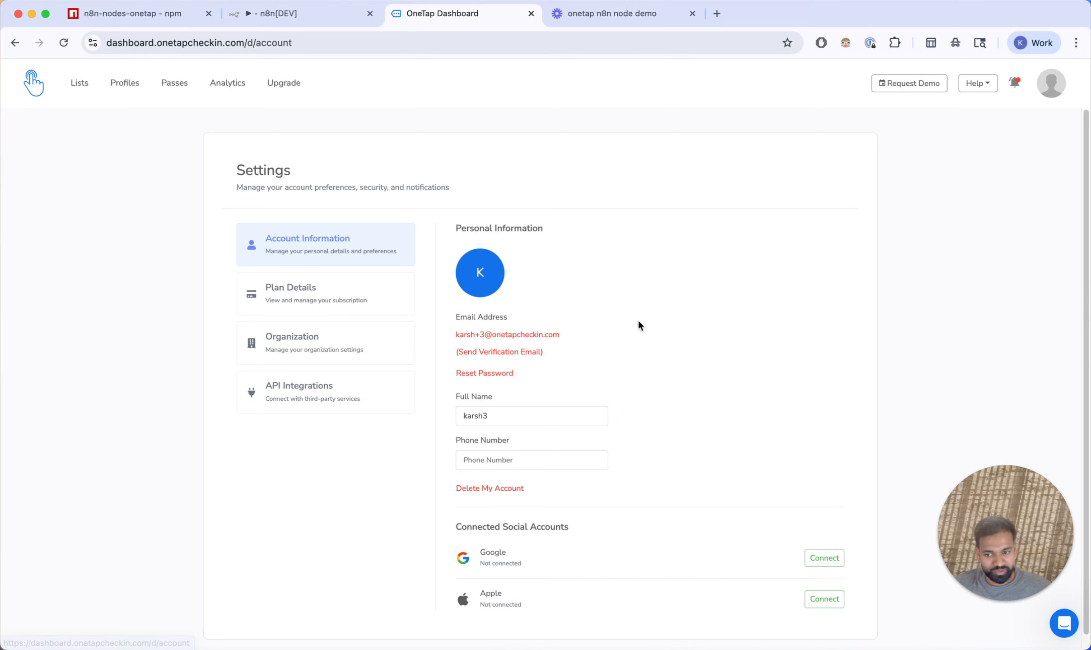
pyautogui.click(382, 396)
pyautogui.click(815, 373)
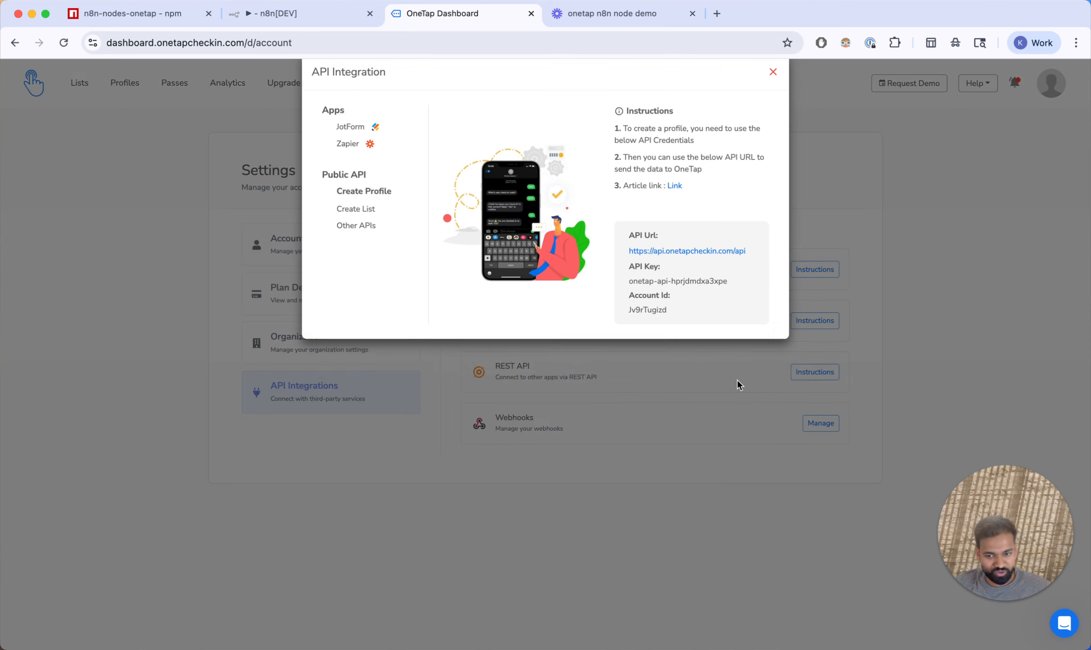
pyautogui.tripleClick(651, 306)
pyautogui.press('super+c')
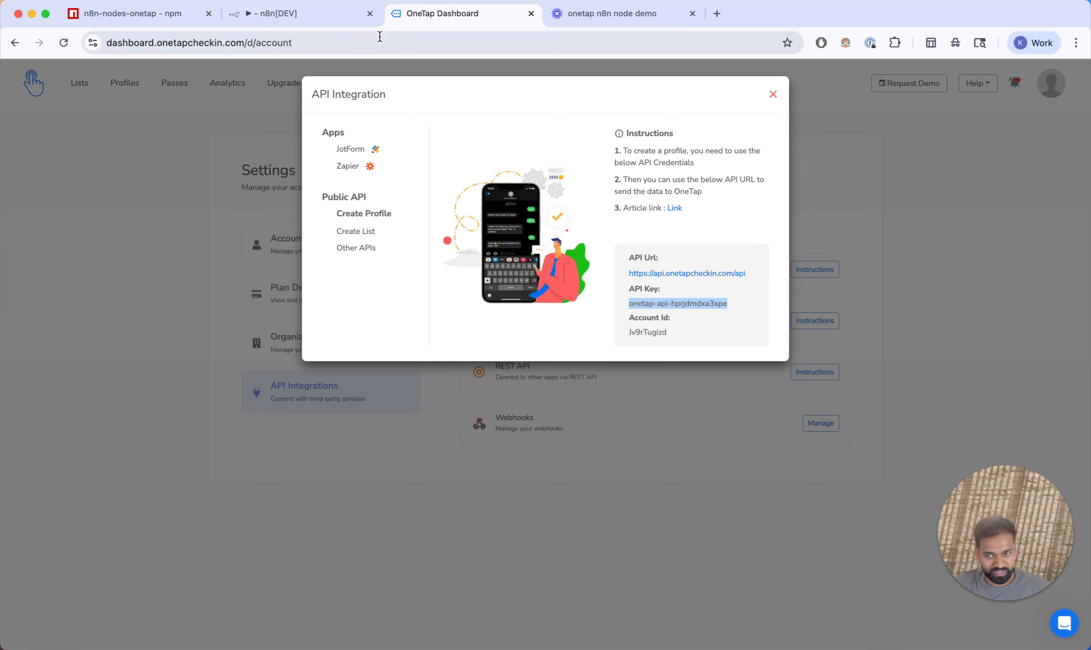
# - Return to n8n and inspect the existing OneTap account credential of the Create a new list node
pyautogui.click(299, 16)
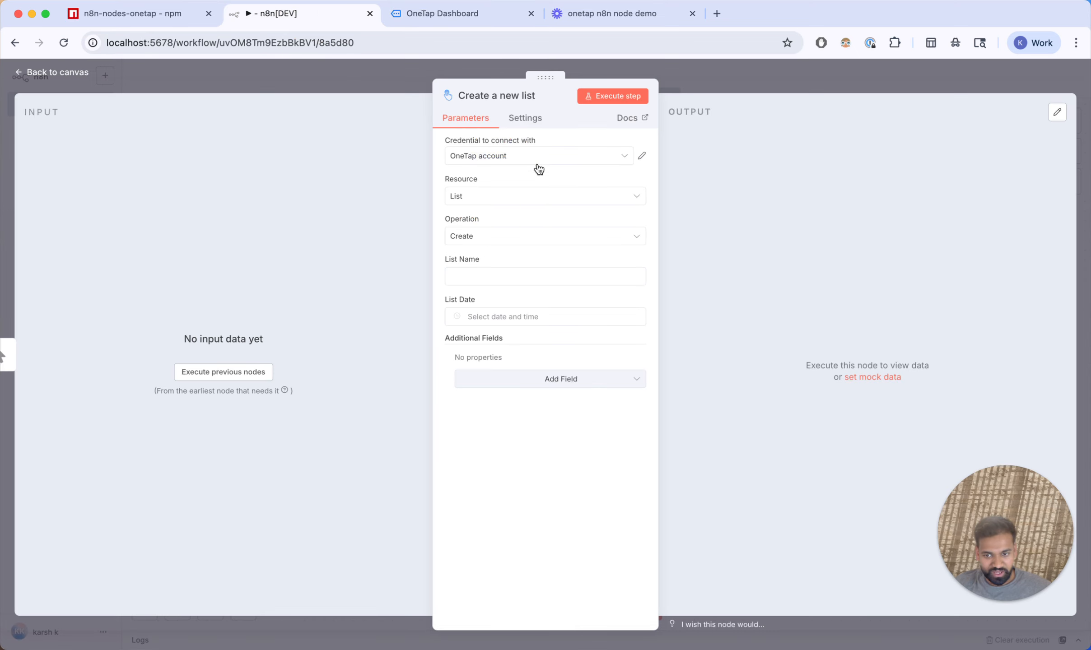
pyautogui.click(642, 155)
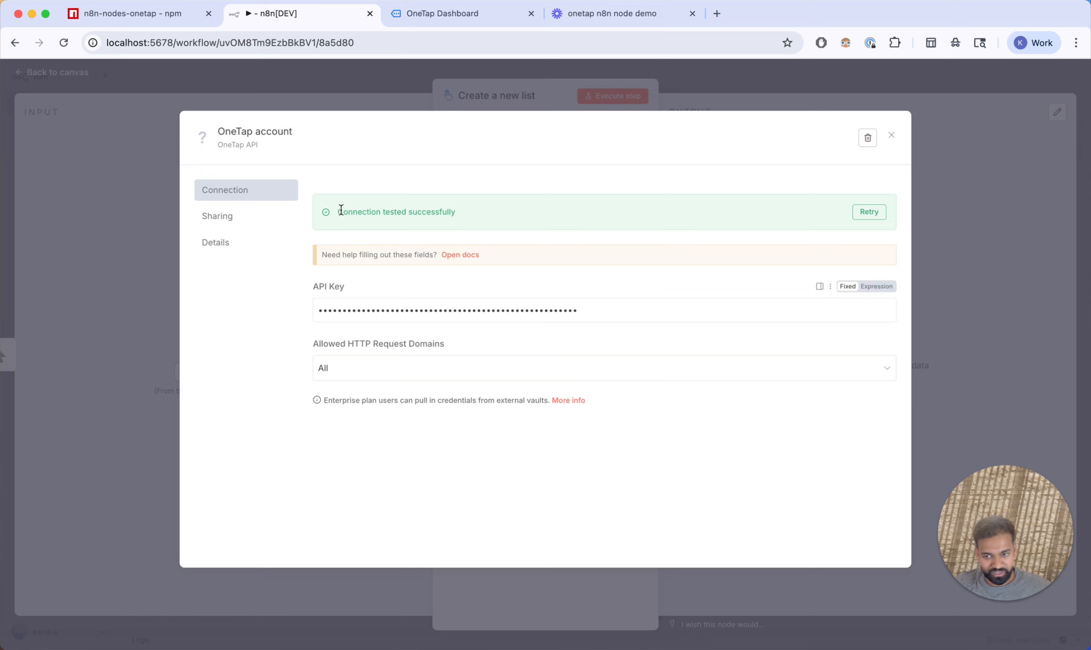
pyautogui.click(892, 135)
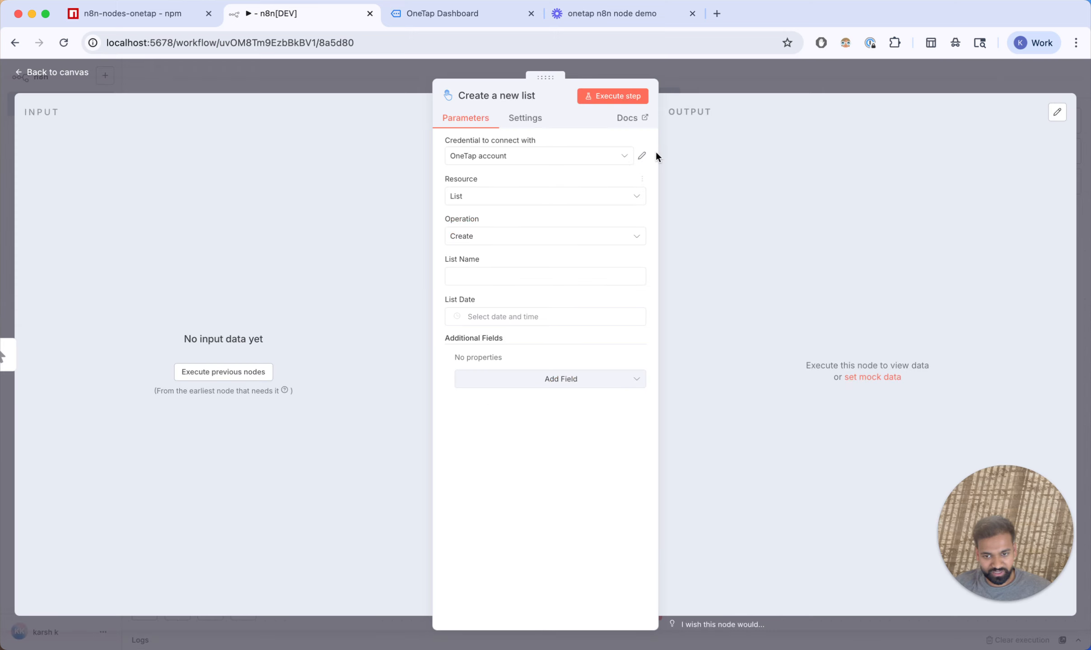
# - Create a new OneTap credential for the node, paste the copied API key into it and save it
pyautogui.click(623, 156)
pyautogui.click(573, 217)
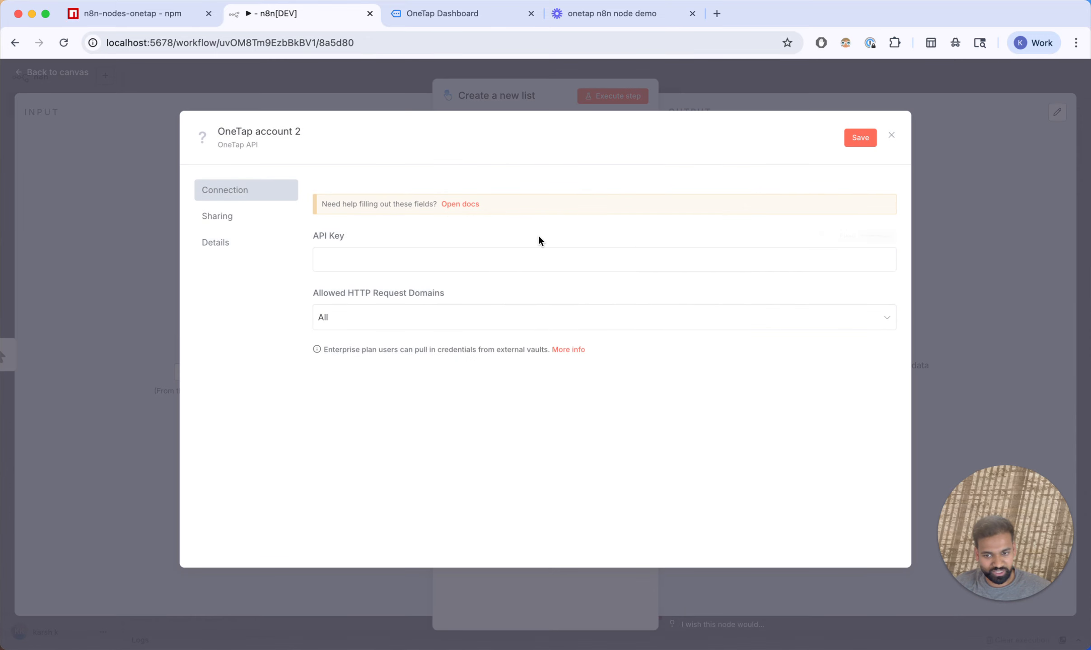
pyautogui.click(506, 258)
pyautogui.press('super+v')
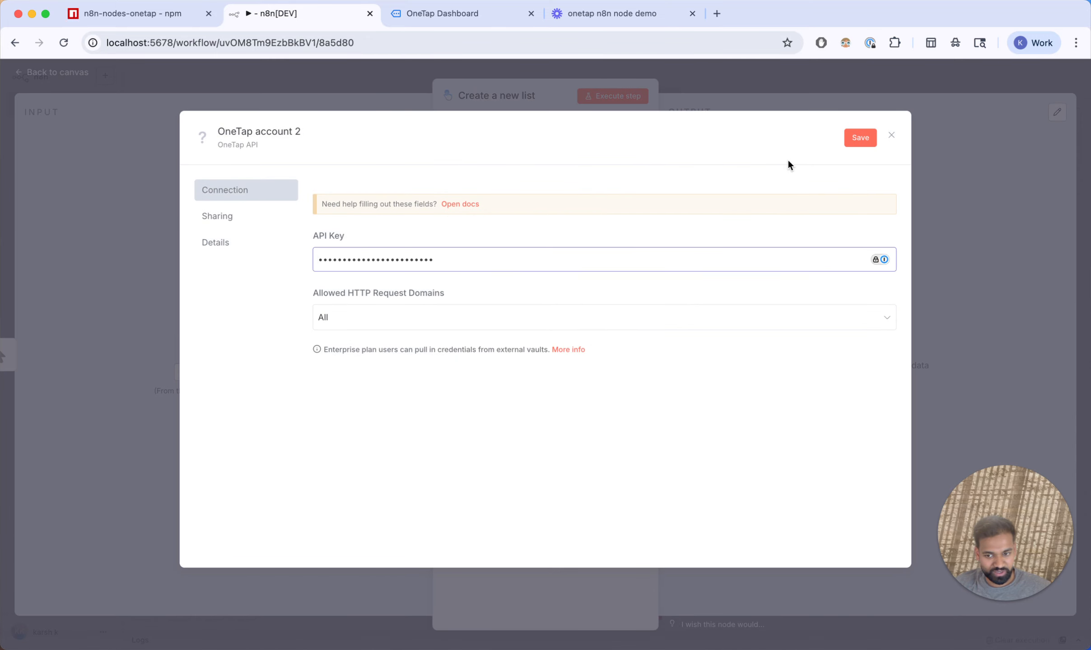
pyautogui.click(860, 137)
pyautogui.click(684, 83)
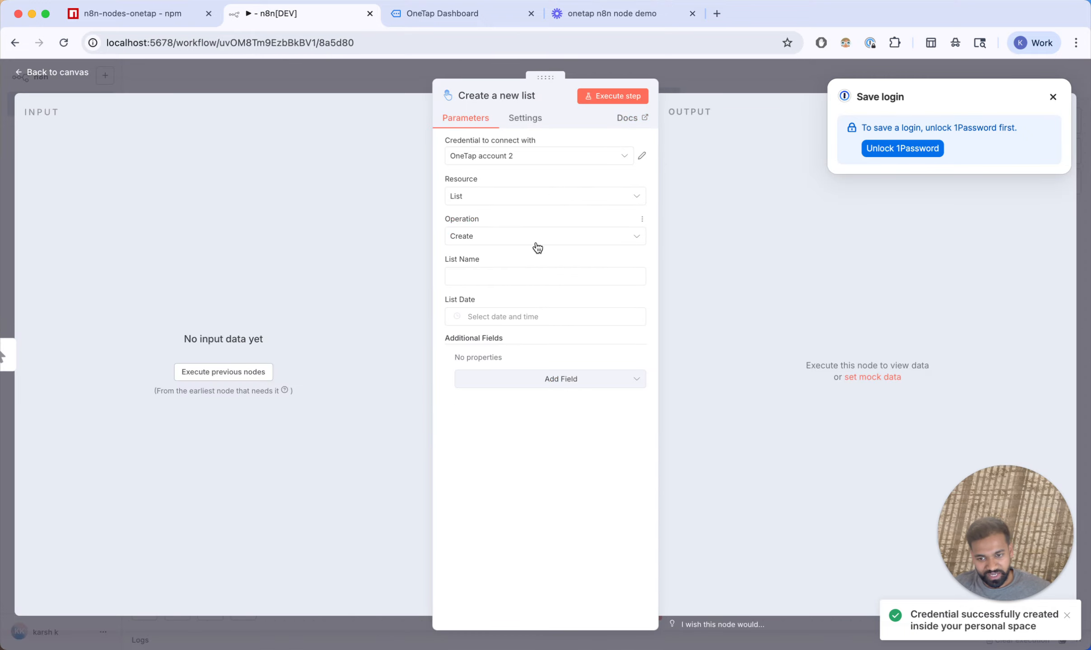
# - Set the list name to "Art Class" in the Create a new list node
pyautogui.click(499, 275)
pyautogui.write('Art ')
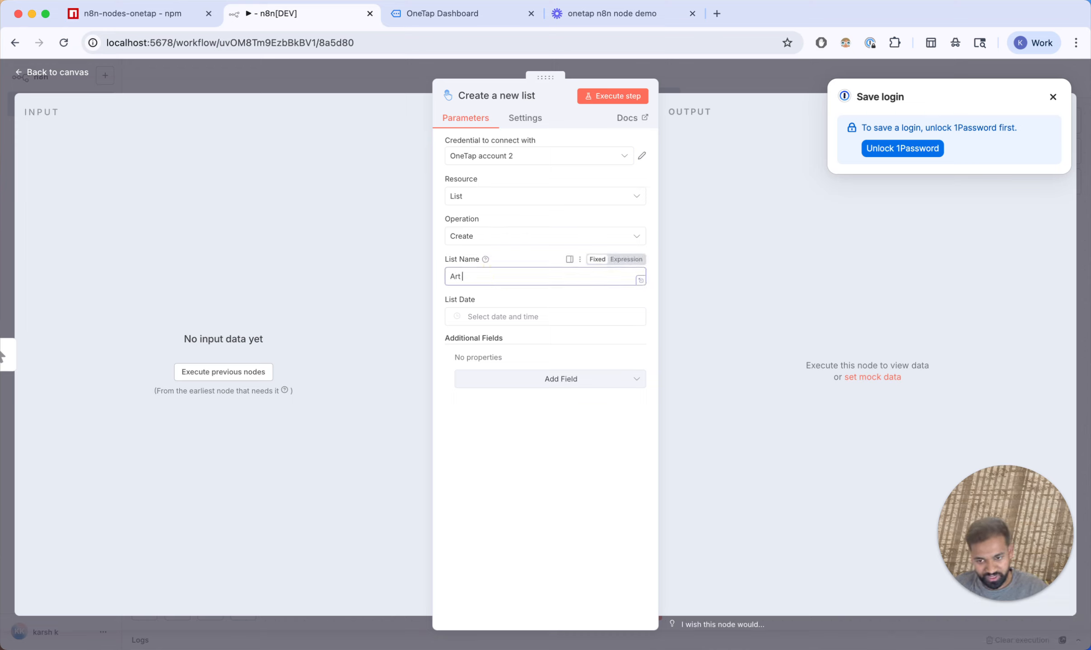
pyautogui.write('Class')
pyautogui.click(477, 318)
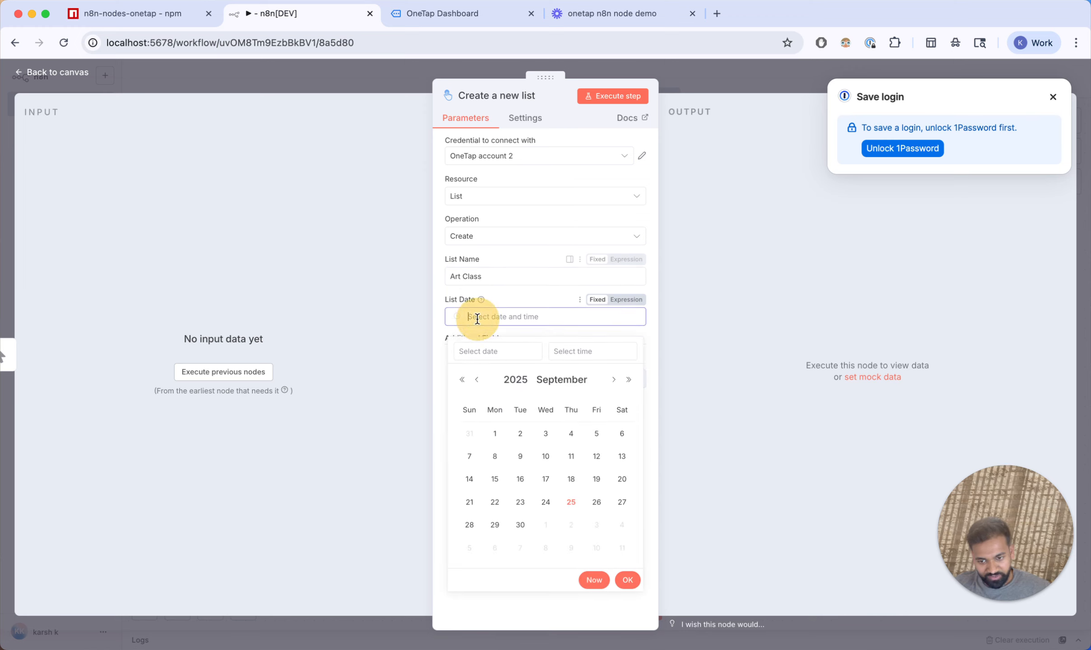
pyautogui.click(571, 504)
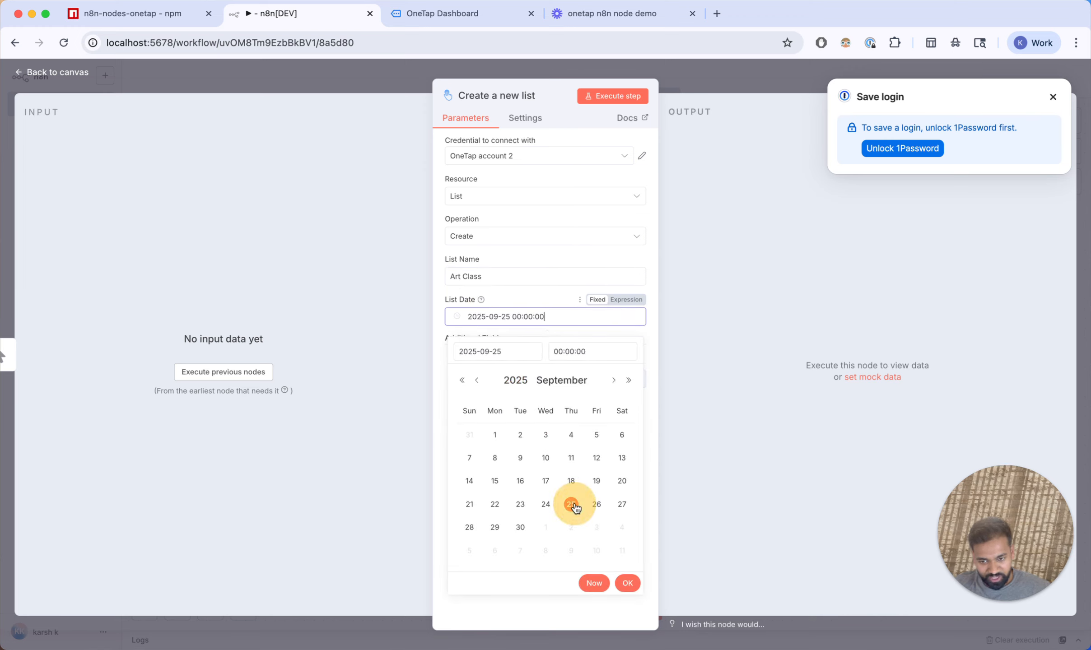
pyautogui.click(559, 351)
pyautogui.scroll(-10, 560, 453)
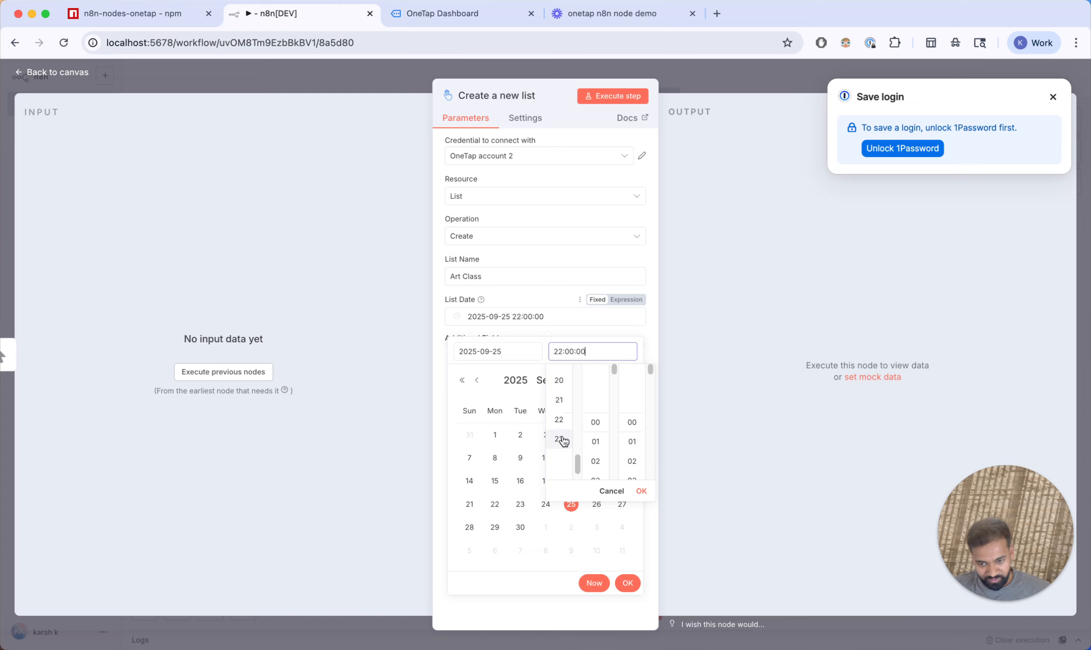
pyautogui.scroll(1, 561, 438)
pyautogui.click(559, 408)
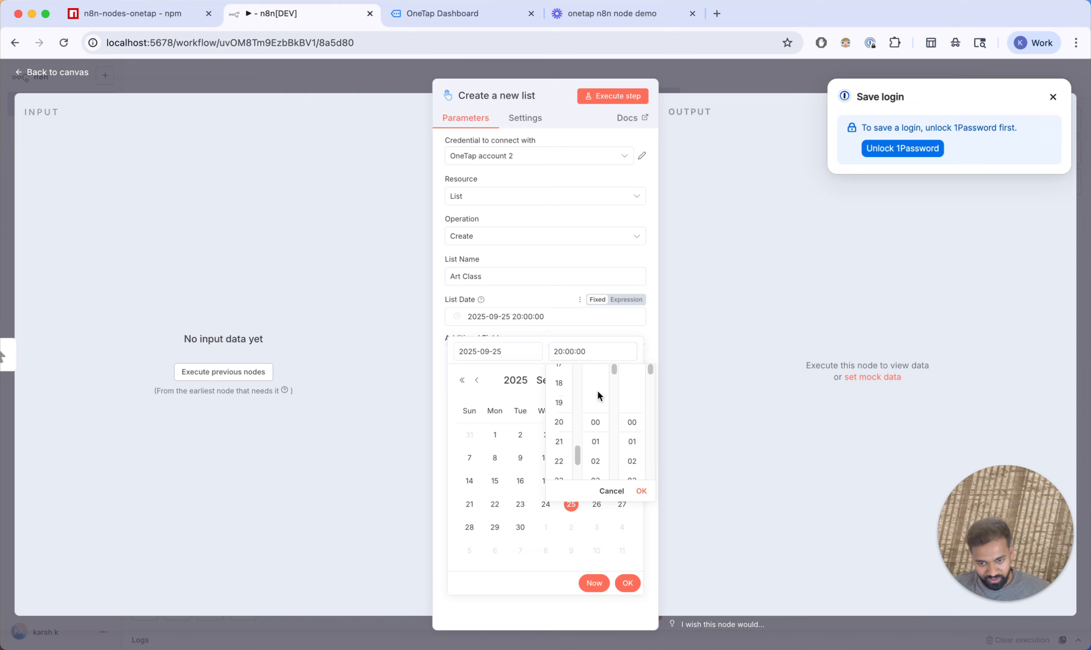
pyautogui.click(605, 333)
pyautogui.click(627, 583)
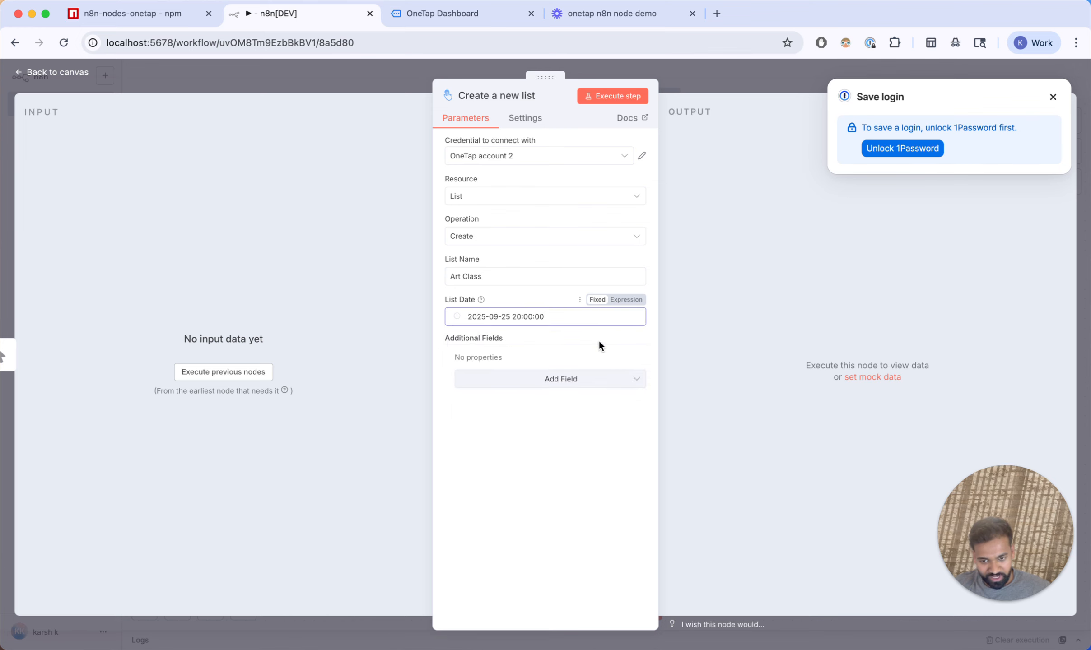
pyautogui.click(632, 99)
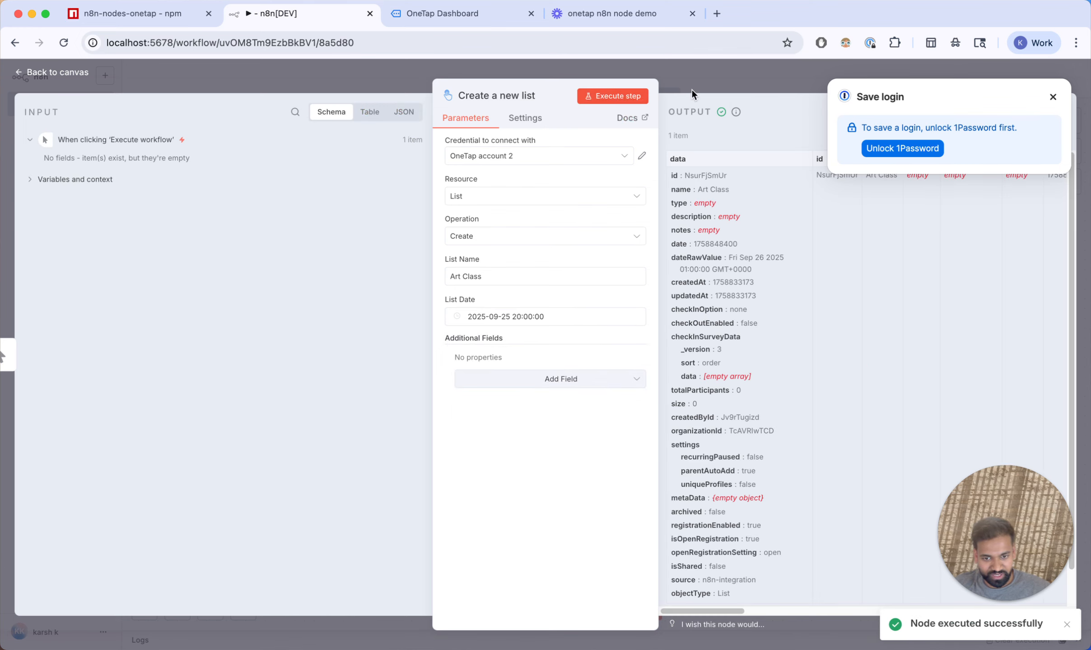
# - Check for the new list on the Lists page of the OneTap dashboard, closing the API Integration dialog
pyautogui.click(550, 63)
pyautogui.click(463, 14)
pyautogui.click(171, 215)
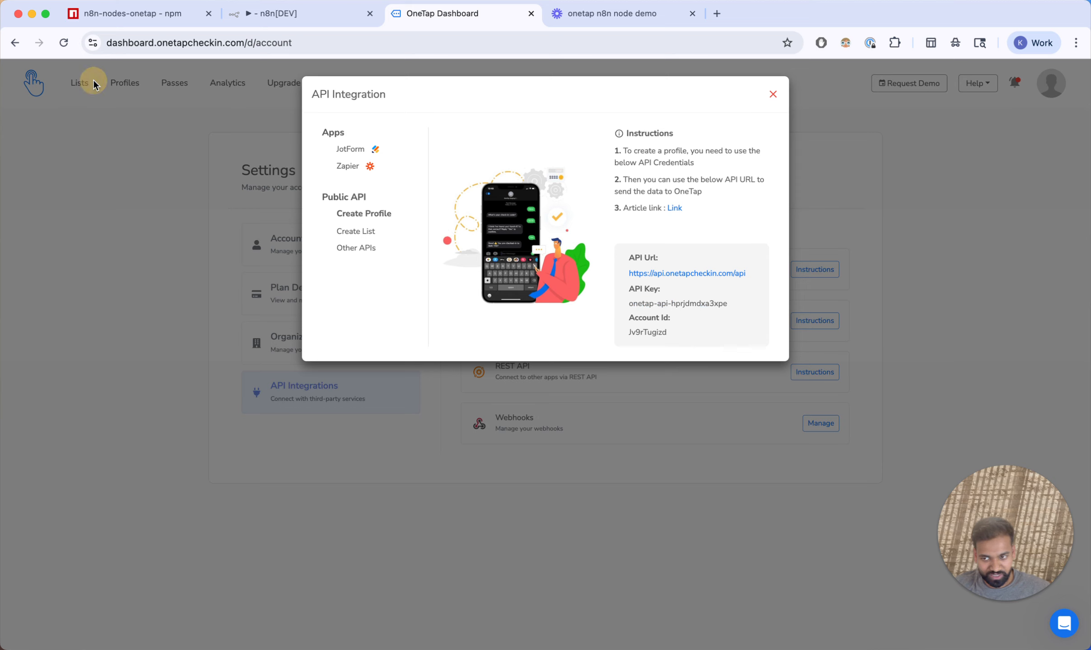
pyautogui.click(773, 93)
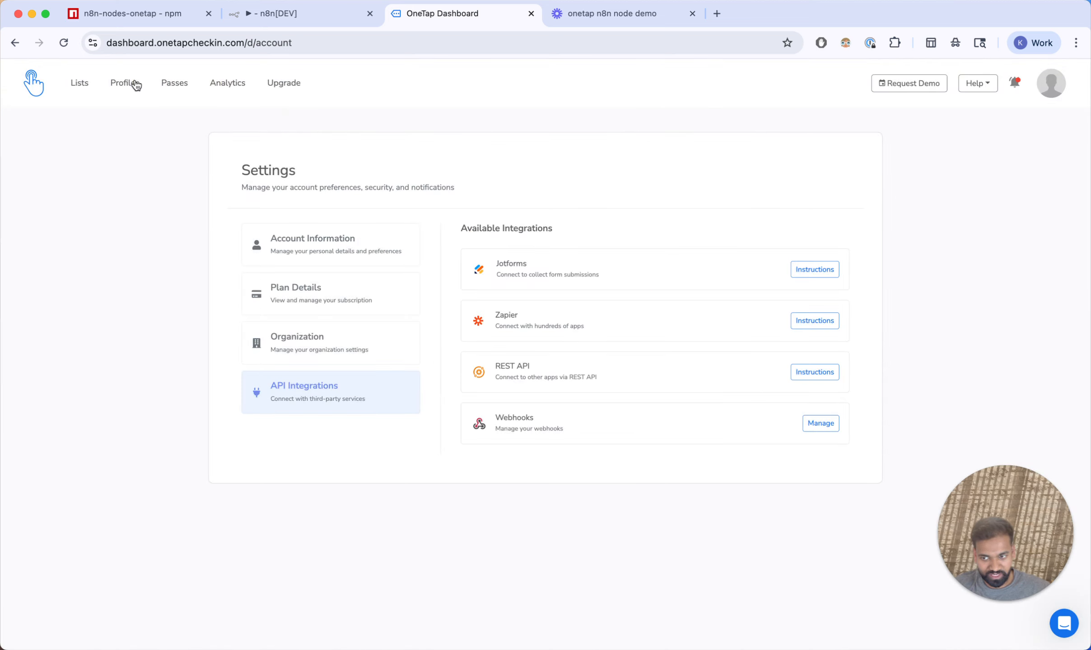
pyautogui.click(80, 85)
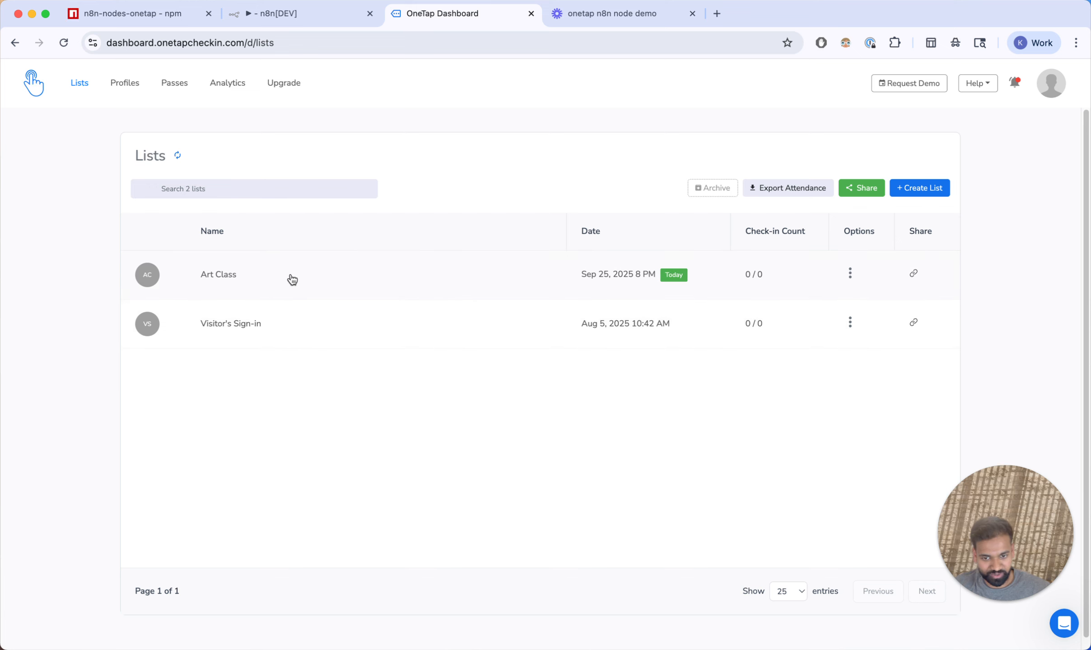
# - Back in n8n, add OneTap's "Create a profile" action after the Create a new list node
pyautogui.click(268, 13)
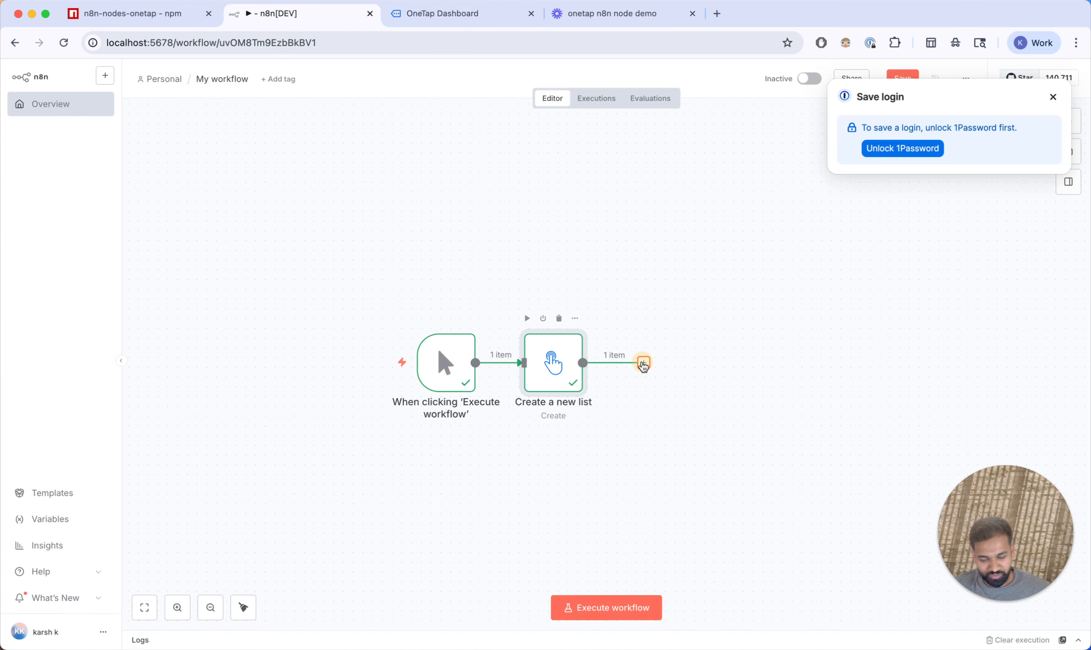
pyautogui.click(643, 362)
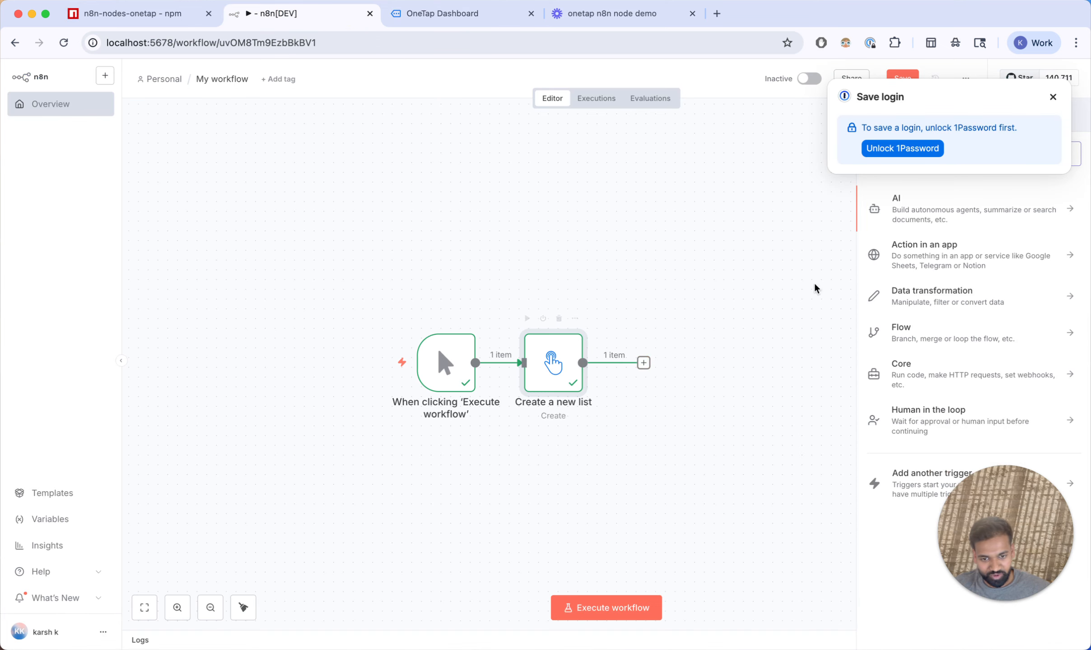
pyautogui.click(1053, 97)
pyautogui.click(946, 156)
pyautogui.write('onetap')
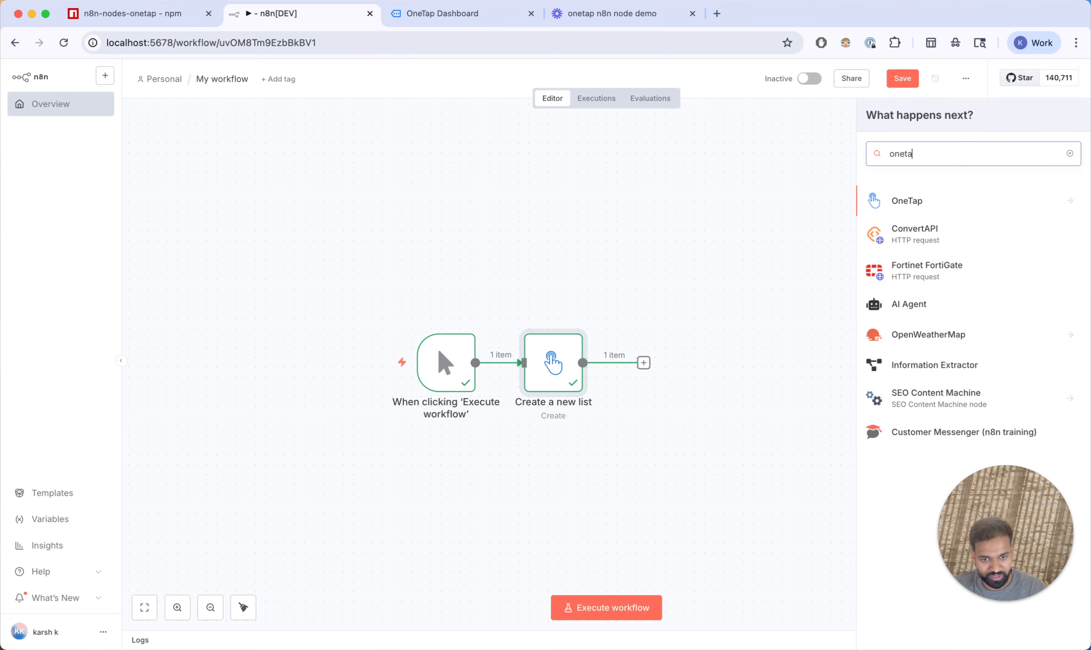
pyautogui.click(1019, 191)
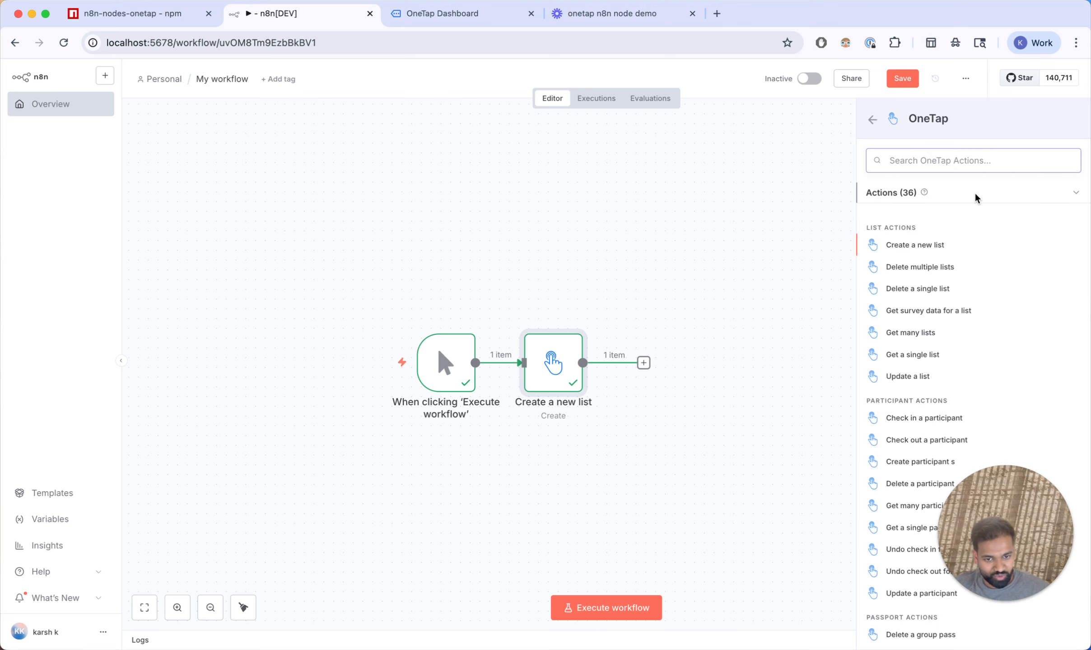
pyautogui.scroll(-1, 921, 424)
pyautogui.scroll(-3, 921, 421)
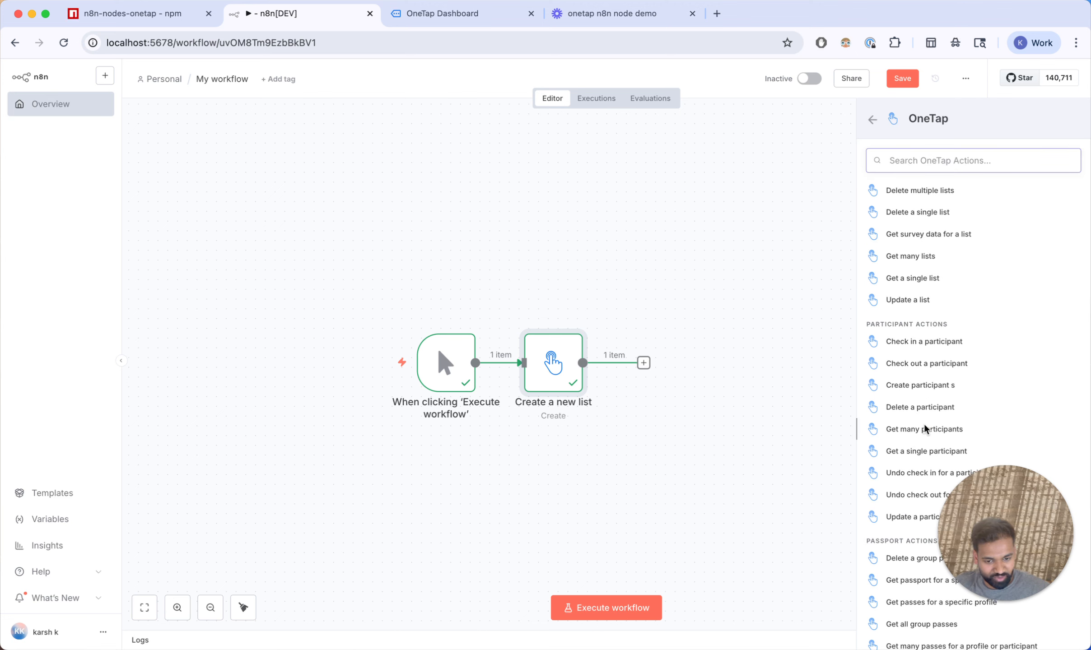
pyautogui.scroll(-8, 927, 348)
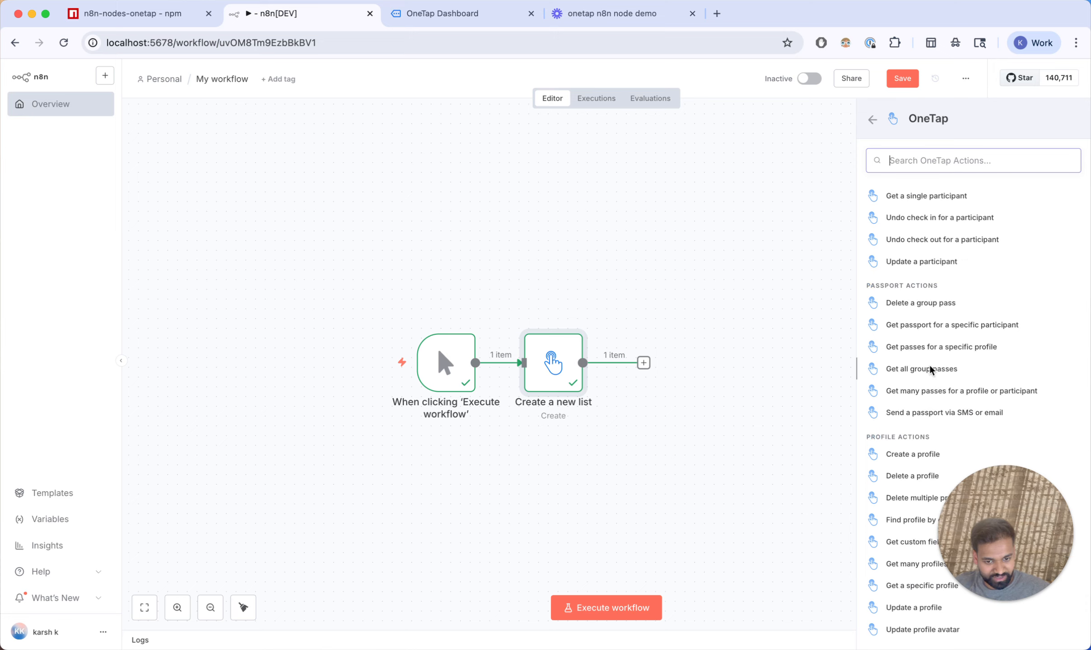
pyautogui.click(913, 452)
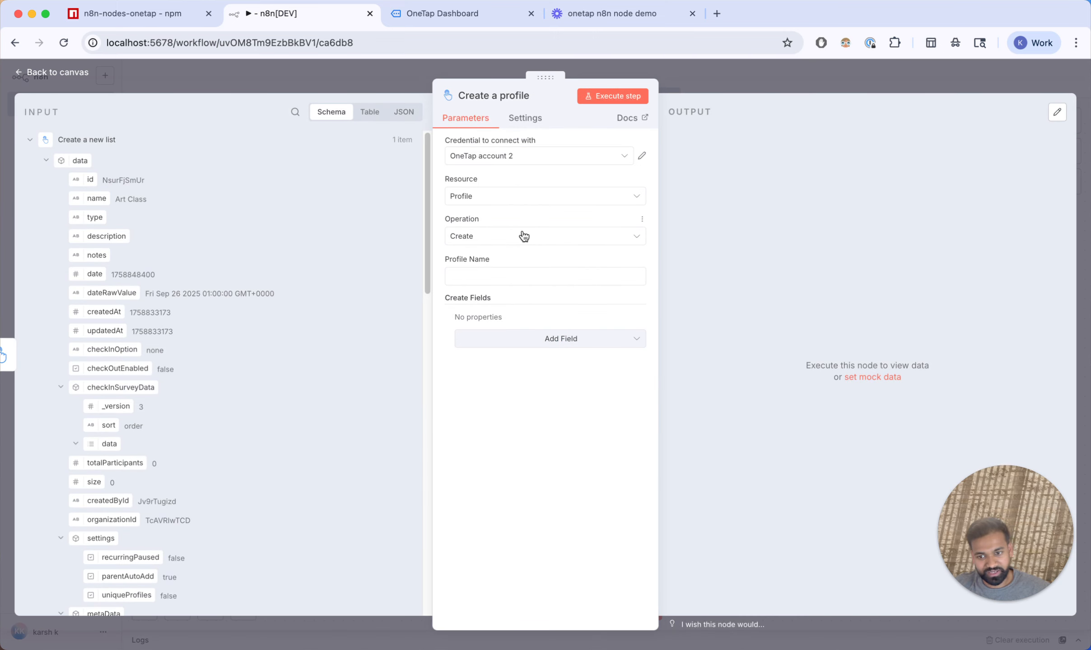
# - Enter the person's full name as the profile name, execute the Create a profile node and return to the canvas
pyautogui.click(525, 271)
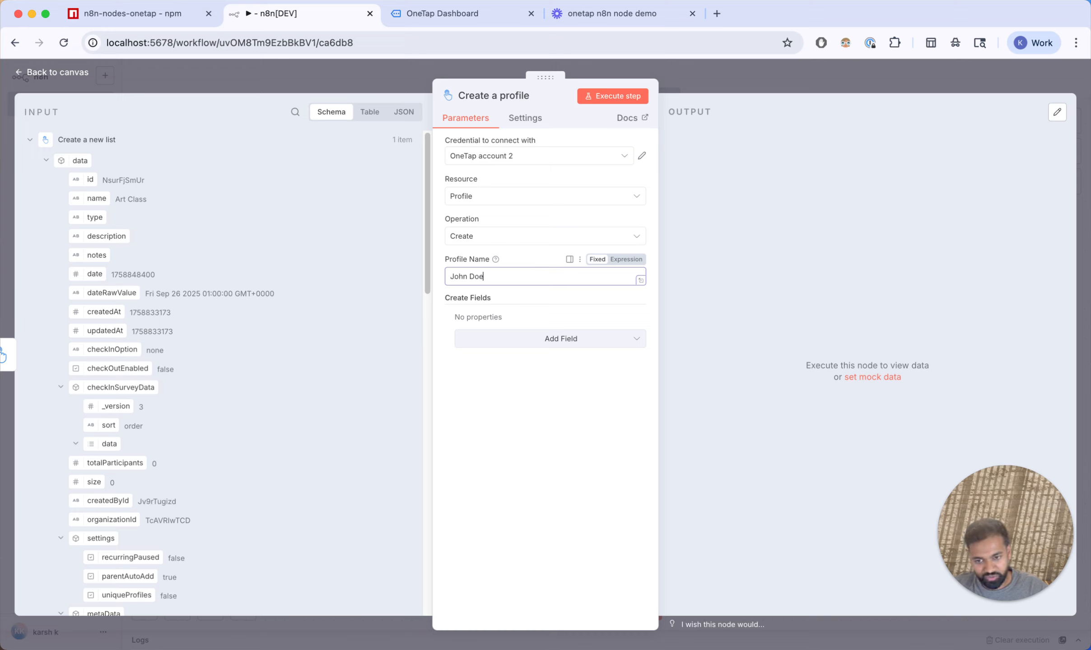
pyautogui.click(622, 103)
pyautogui.press('Escape')
# - Check for the new profile on the OneTap dashboard's Profiles page and return to its Lists page
pyautogui.click(481, 20)
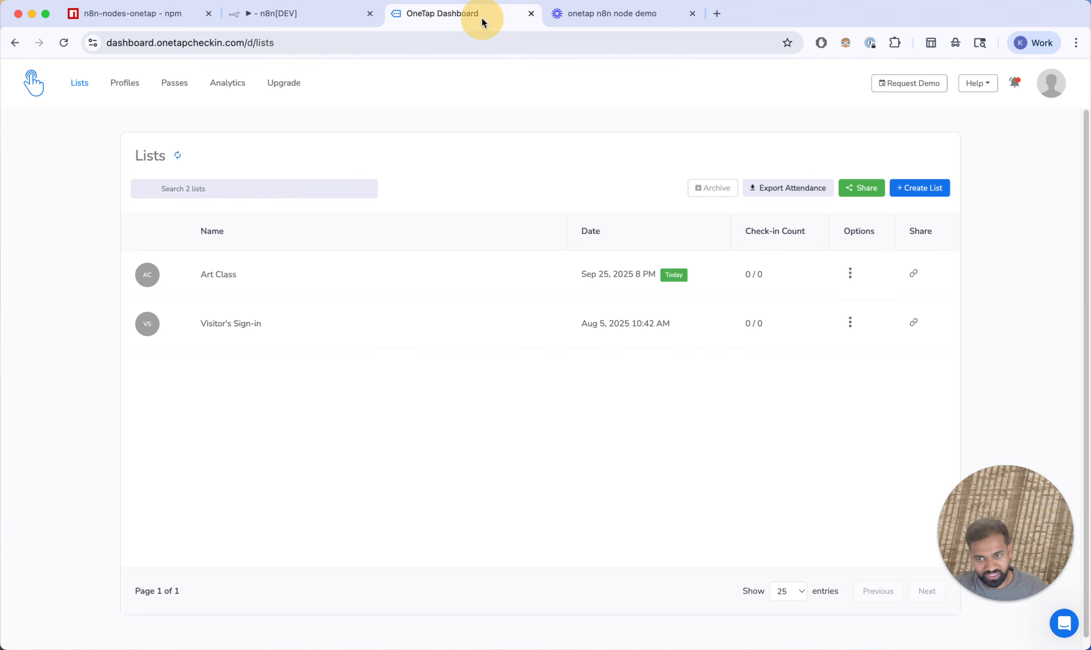
pyautogui.click(125, 83)
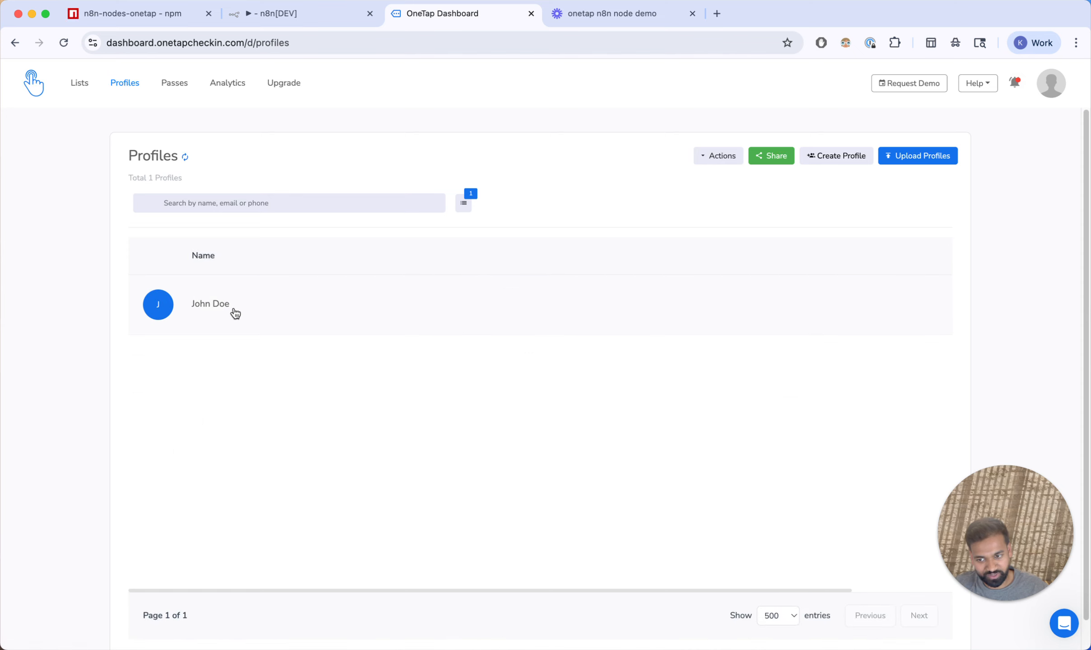
pyautogui.click(79, 82)
# - In n8n, search for "one" to append a node after Create a profile and open OneTap's actions
pyautogui.click(268, 18)
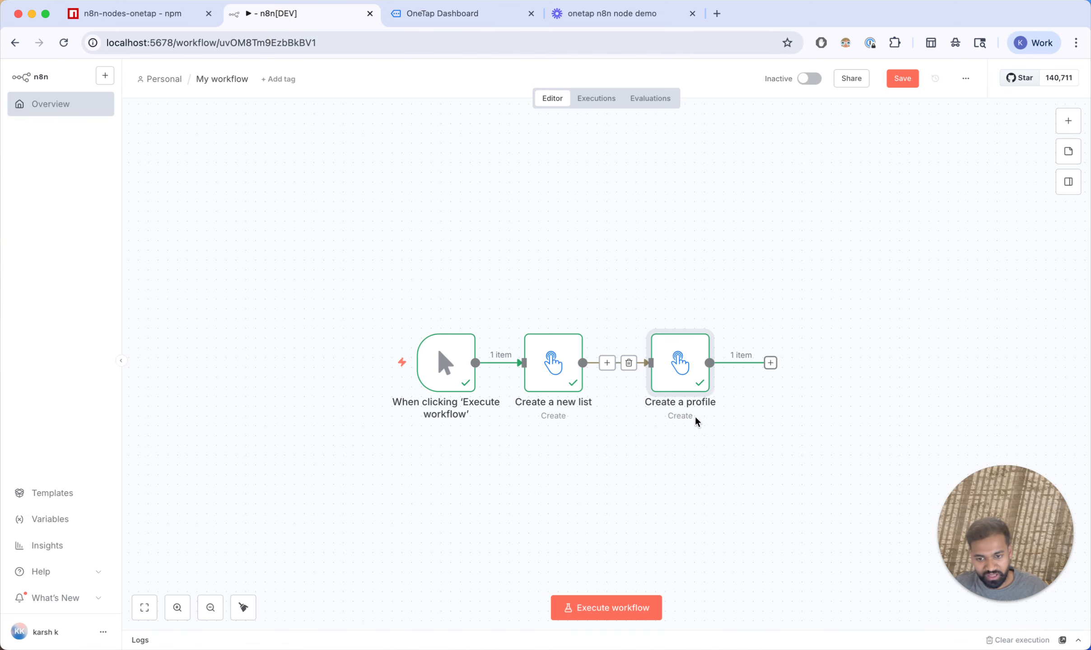
pyautogui.click(770, 364)
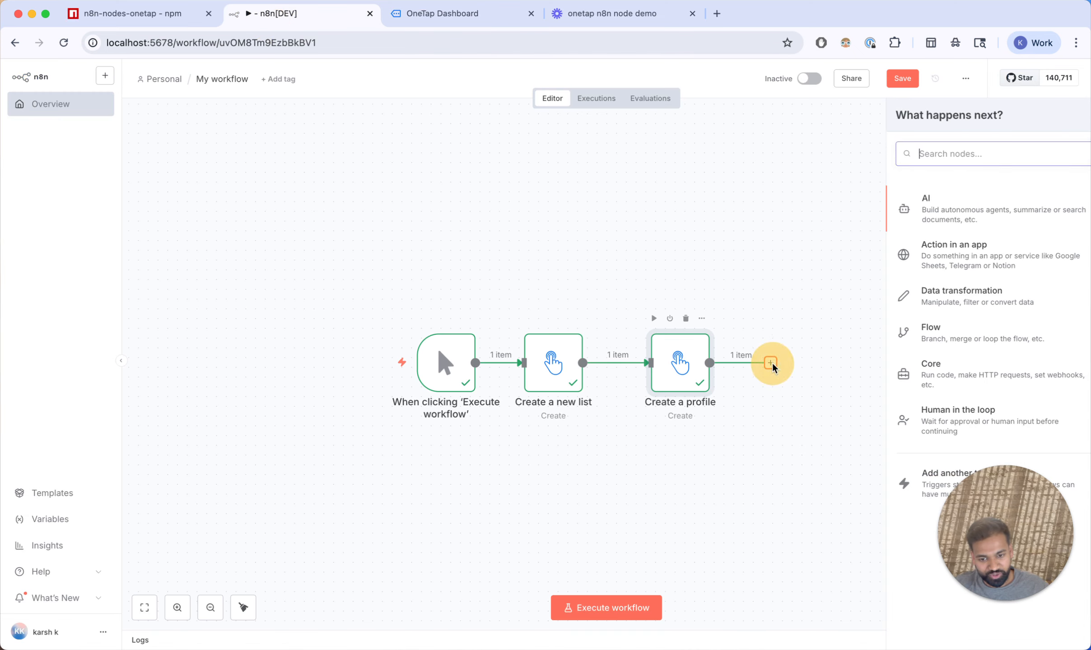
pyautogui.click(986, 154)
pyautogui.write('one')
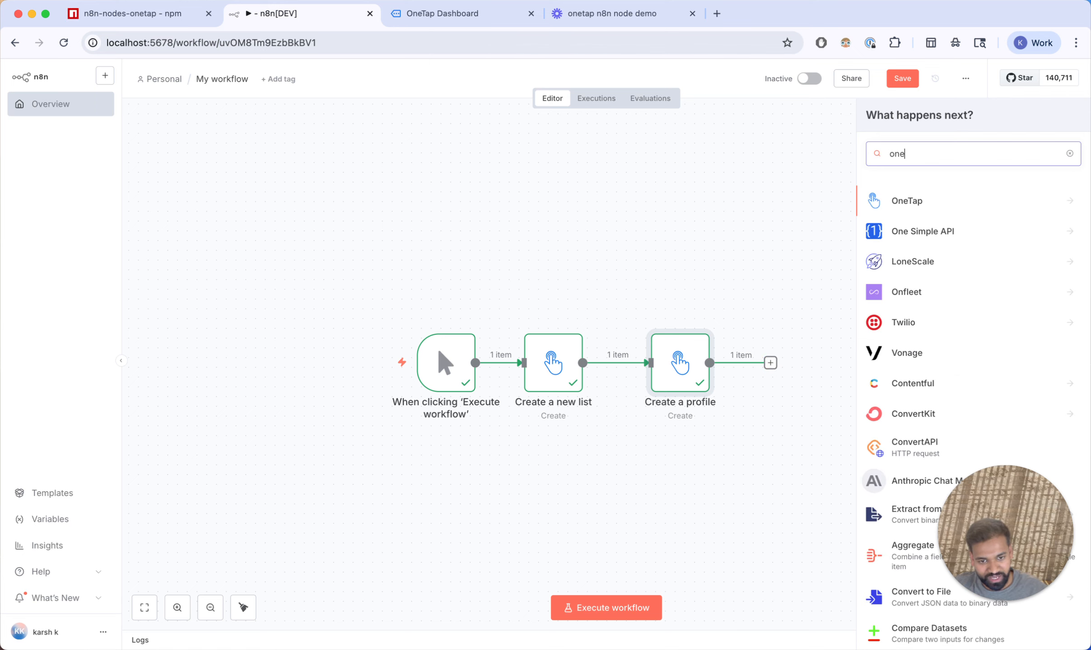
pyautogui.click(906, 201)
# - Switch to the OneTap dashboard and open the Art Class list
pyautogui.click(445, 13)
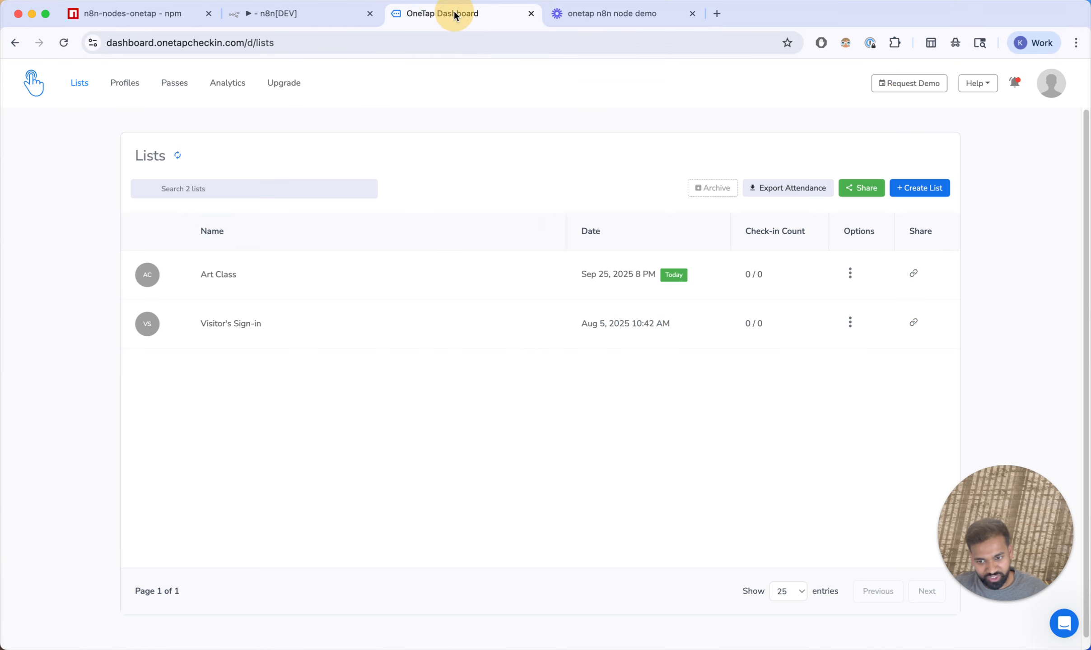
pyautogui.click(365, 288)
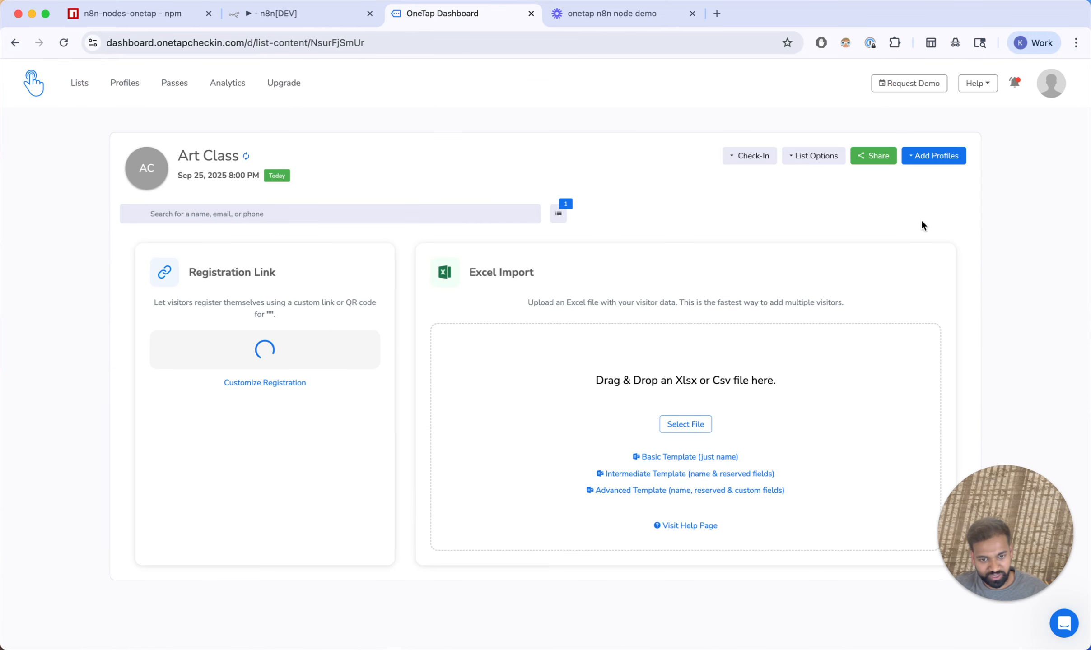
# - Return to n8n and append OneTap's "Create participant s" action after the Create a profile node
pyautogui.click(929, 157)
pyautogui.click(289, 14)
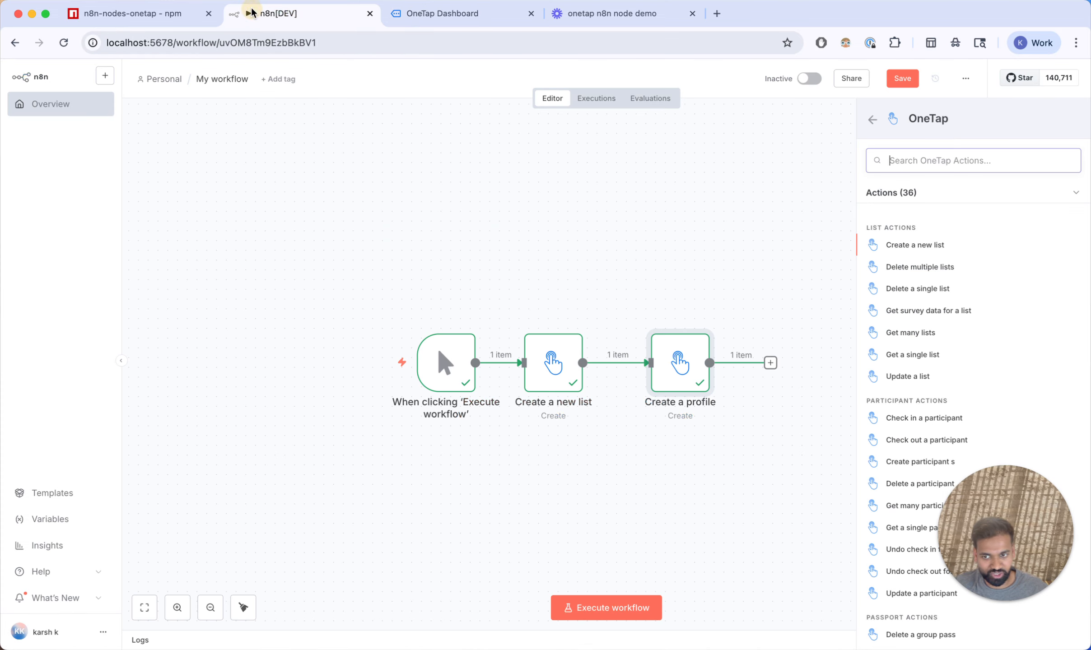
pyautogui.scroll(-5, 985, 414)
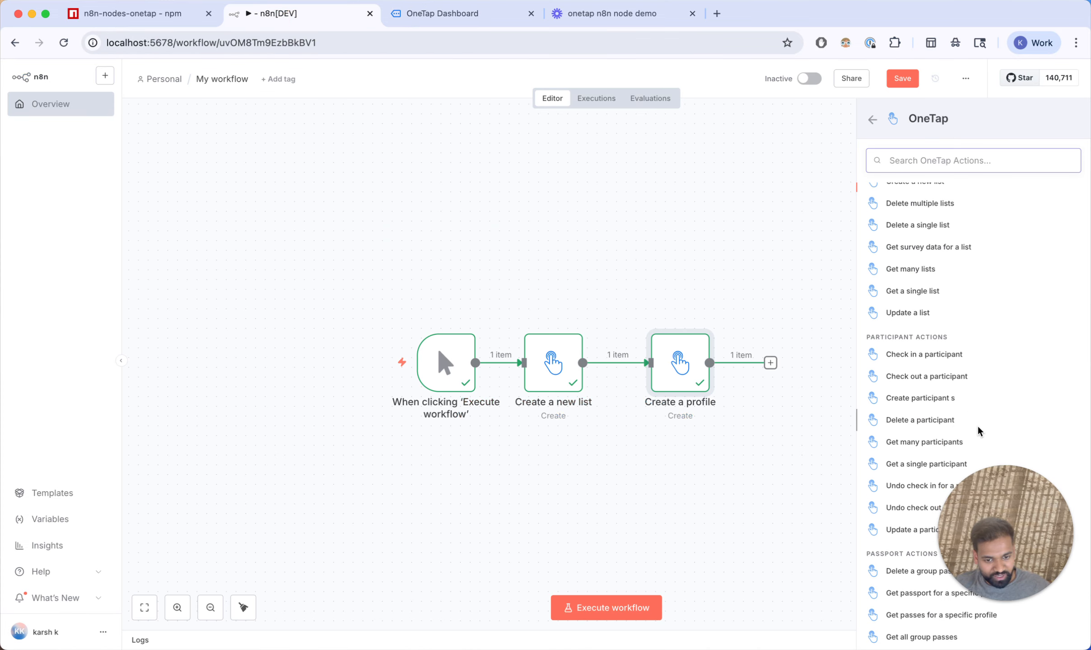
pyautogui.scroll(-1, 942, 459)
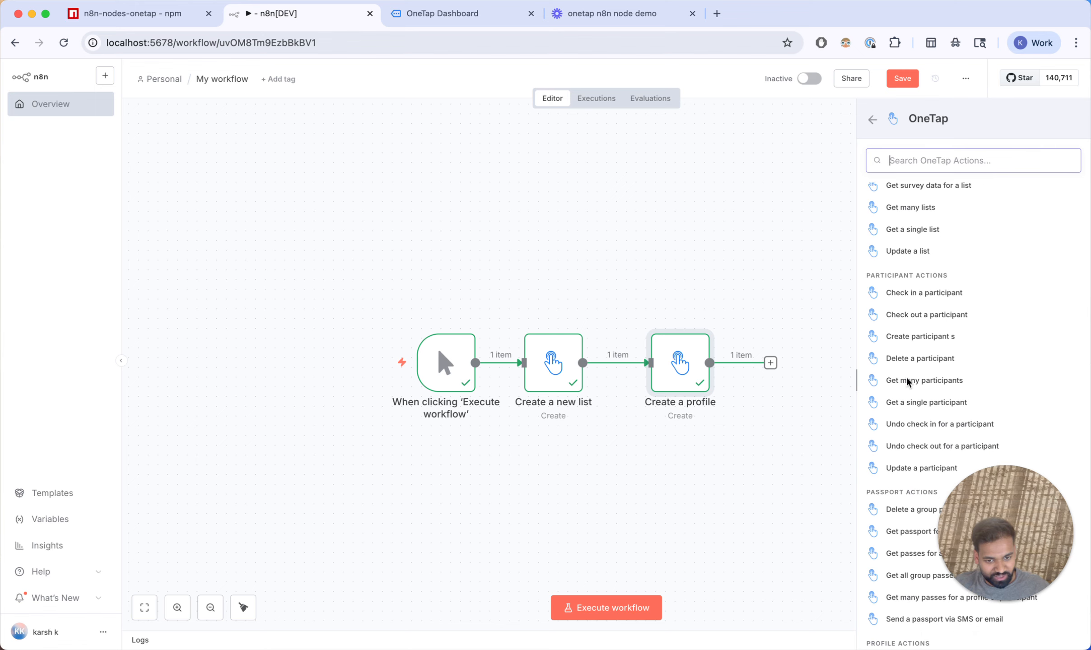
pyautogui.click(922, 337)
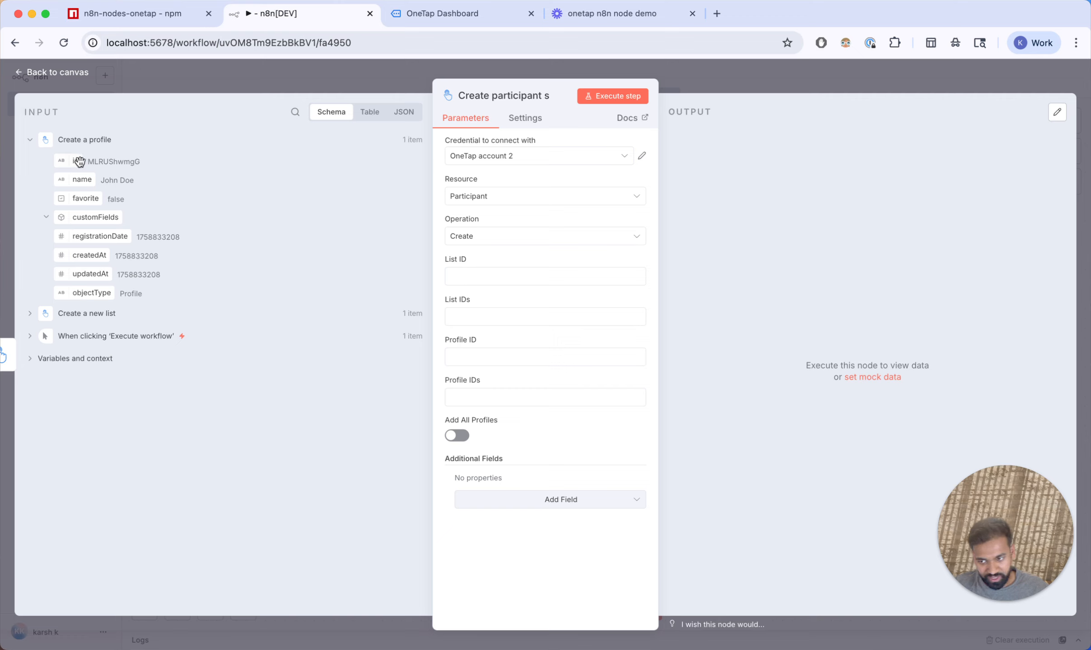
# - Map Profile ID to Create a profile's id and List ID to Create a new list's data id, and execute the Create participant s node
pyautogui.moveTo(78, 161); pyautogui.dragTo(500, 354)
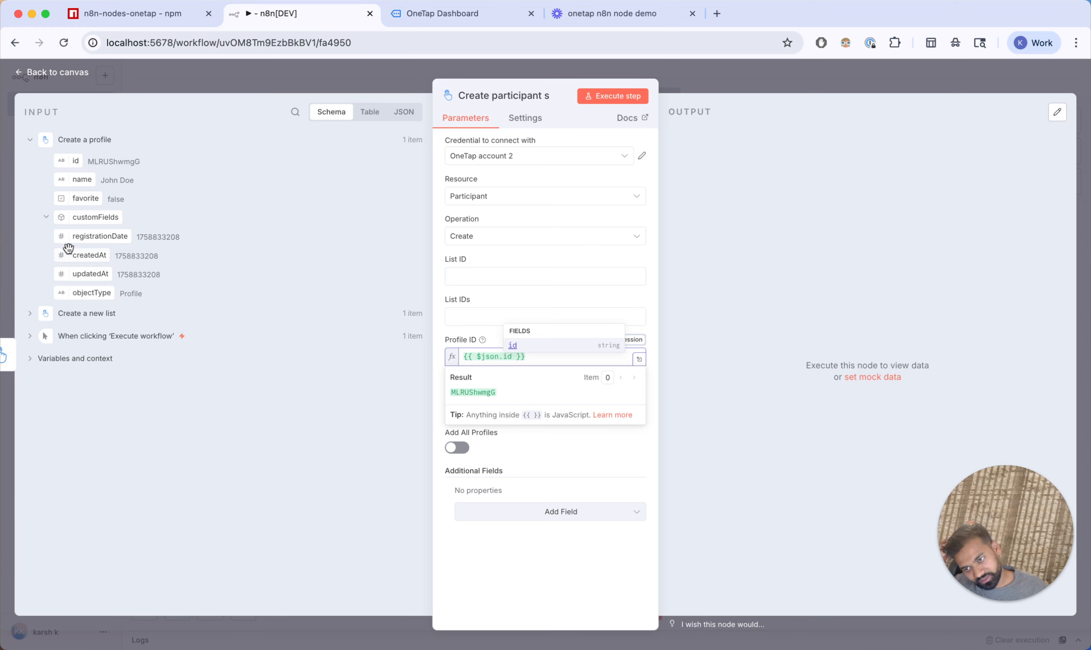
pyautogui.click(30, 313)
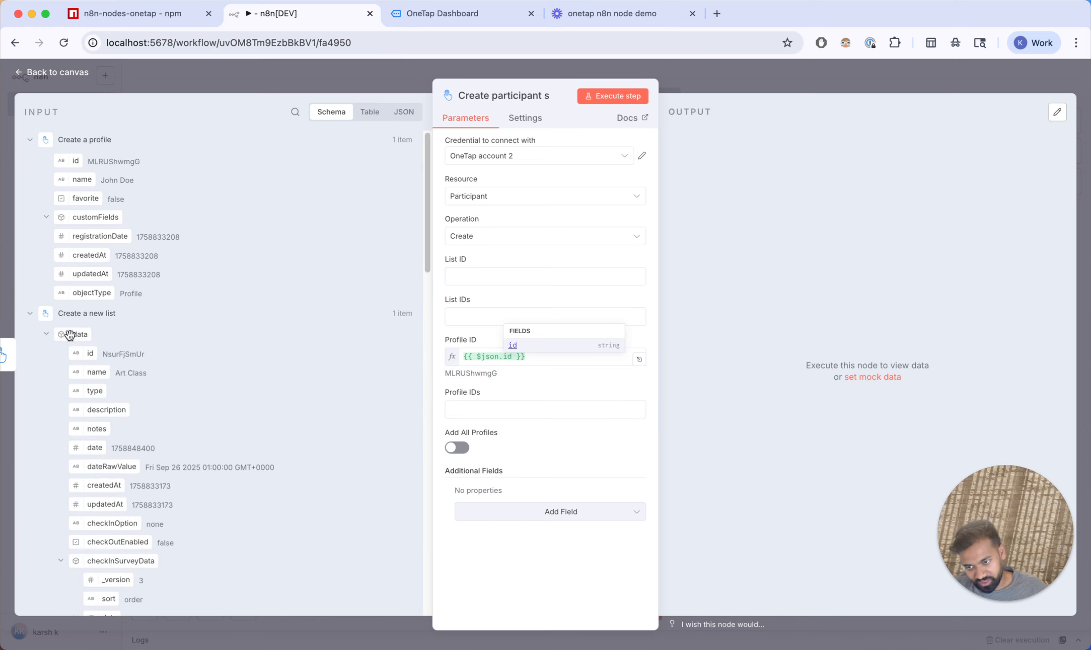
pyautogui.moveTo(94, 353); pyautogui.dragTo(500, 276)
pyautogui.click(515, 236)
pyautogui.click(515, 238)
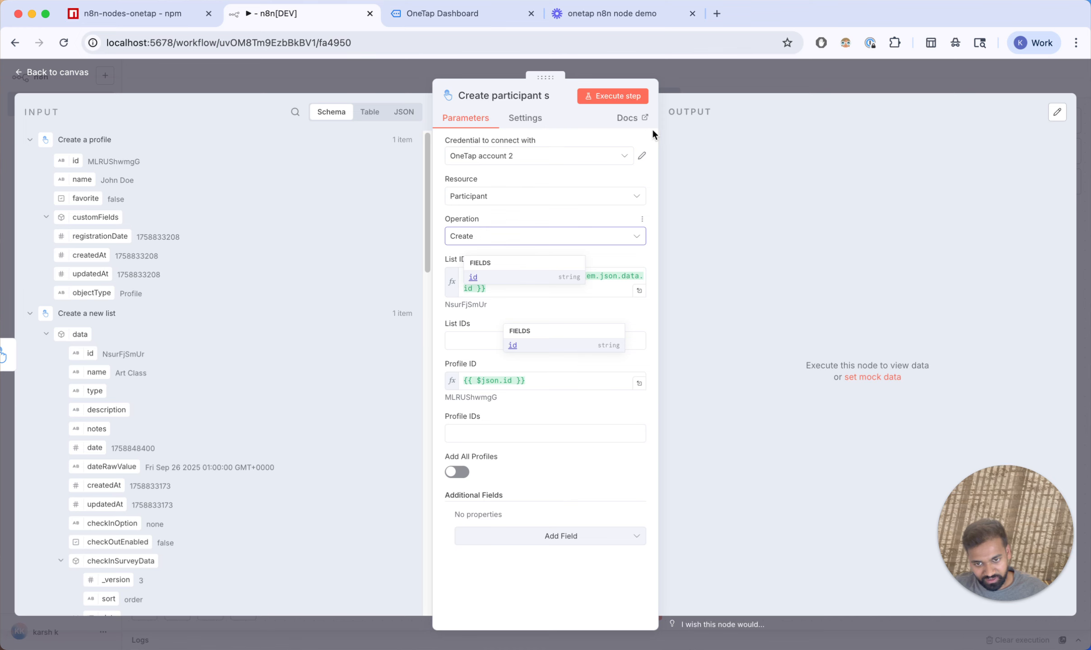
pyautogui.click(634, 98)
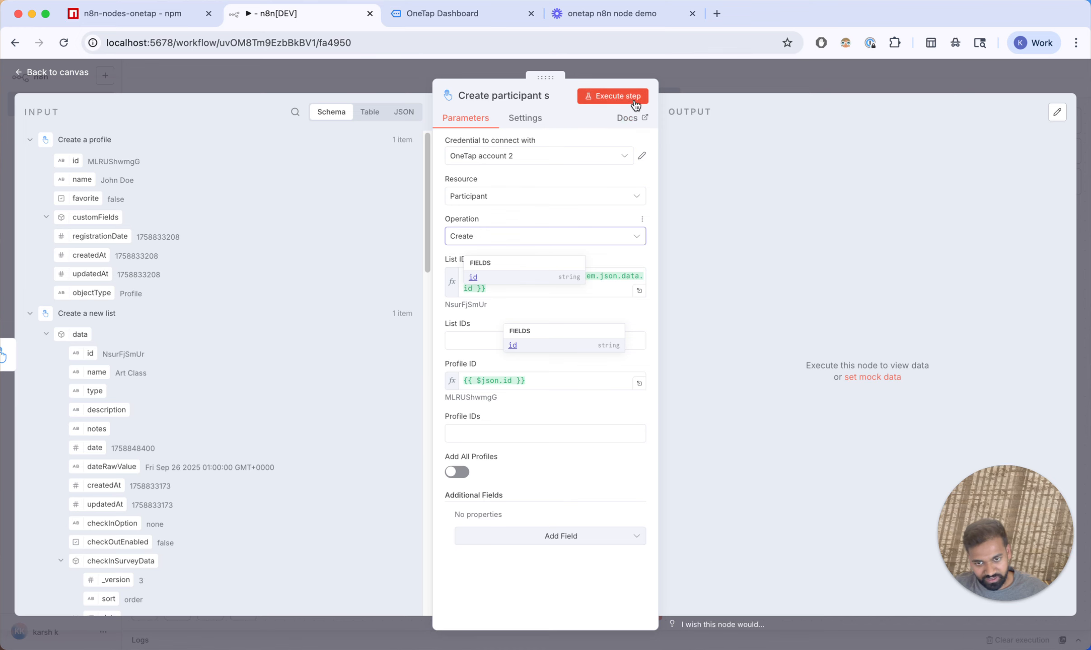
pyautogui.click(869, 80)
# - Refresh the Art Class list on the OneTap dashboard to check for the new participant, and return to n8n
pyautogui.click(442, 14)
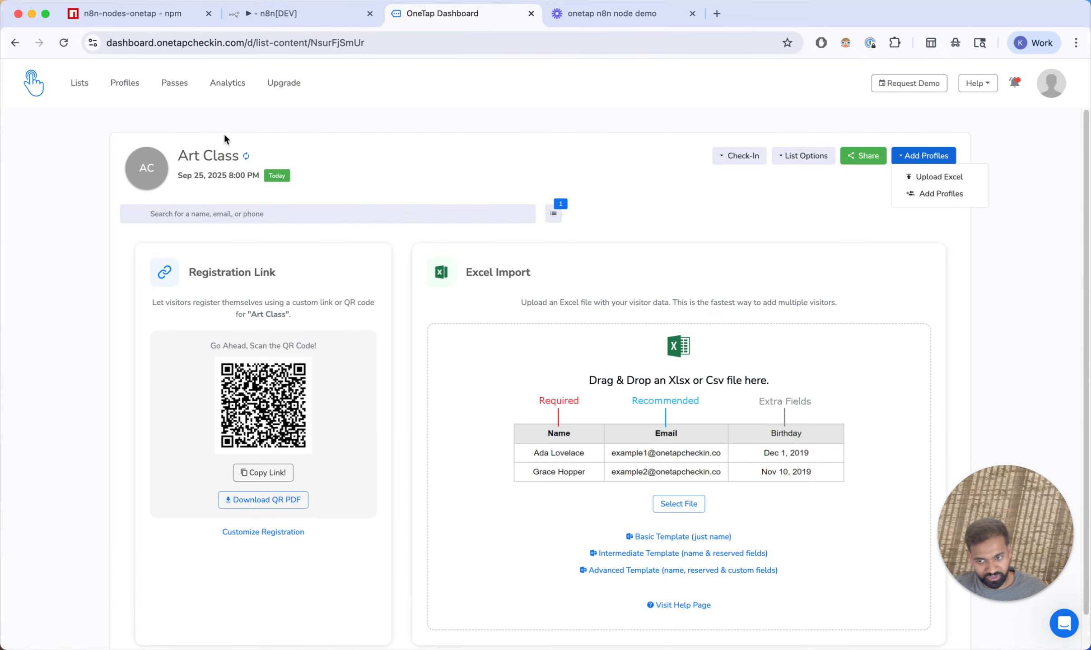
pyautogui.click(246, 156)
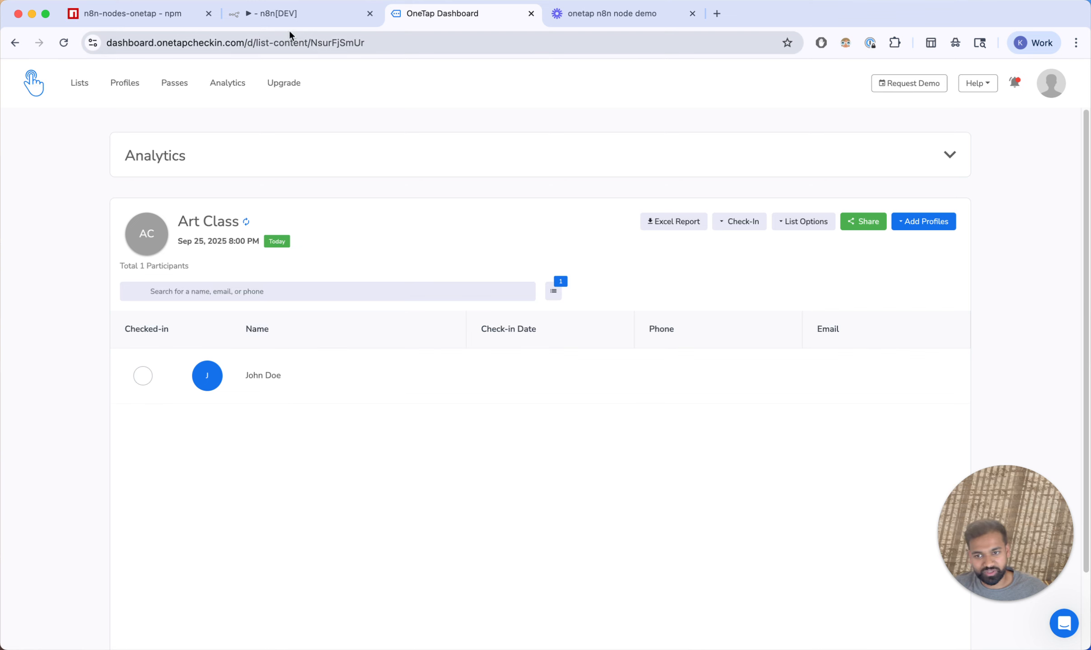
pyautogui.click(336, 16)
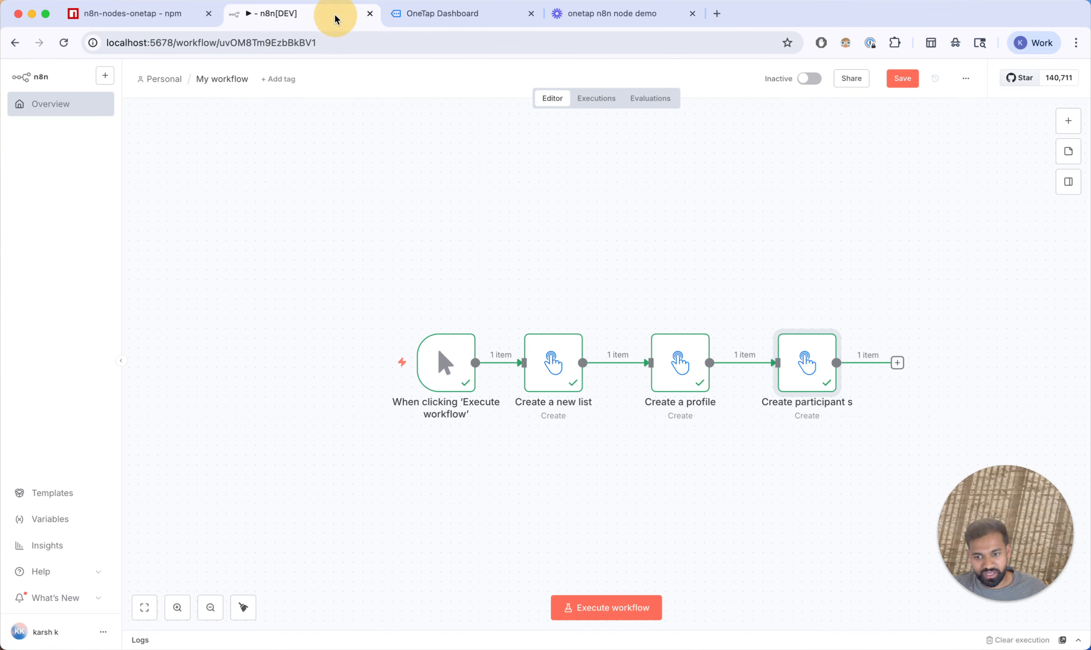
# - Search for "onetap" and append its "Check in a participant" action after the Create participant s node
pyautogui.click(896, 362)
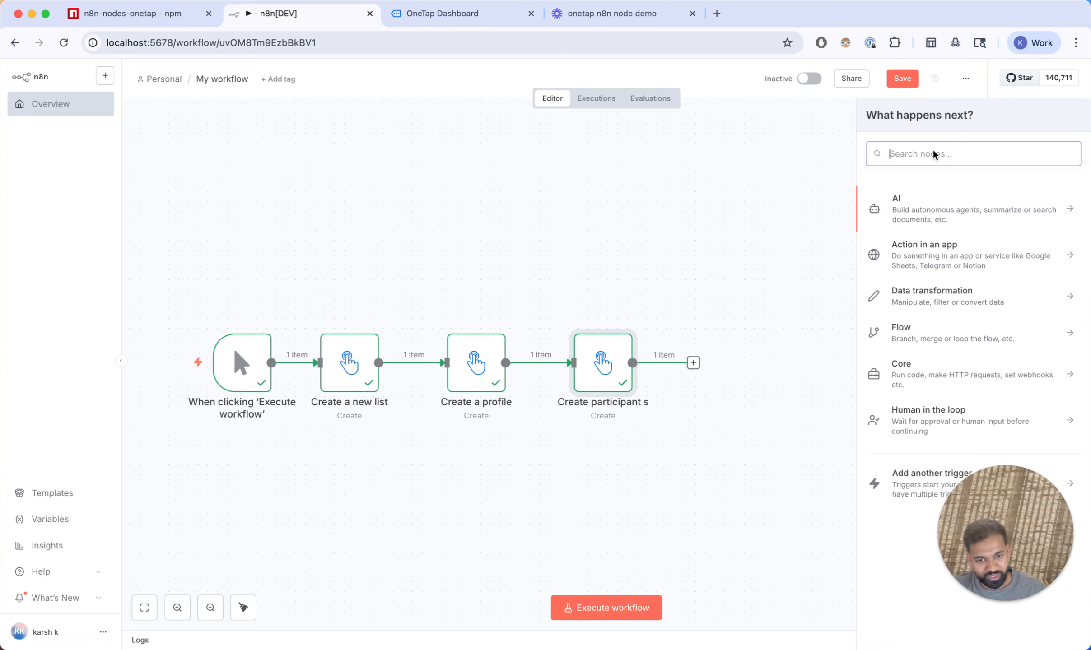
pyautogui.write('onetap')
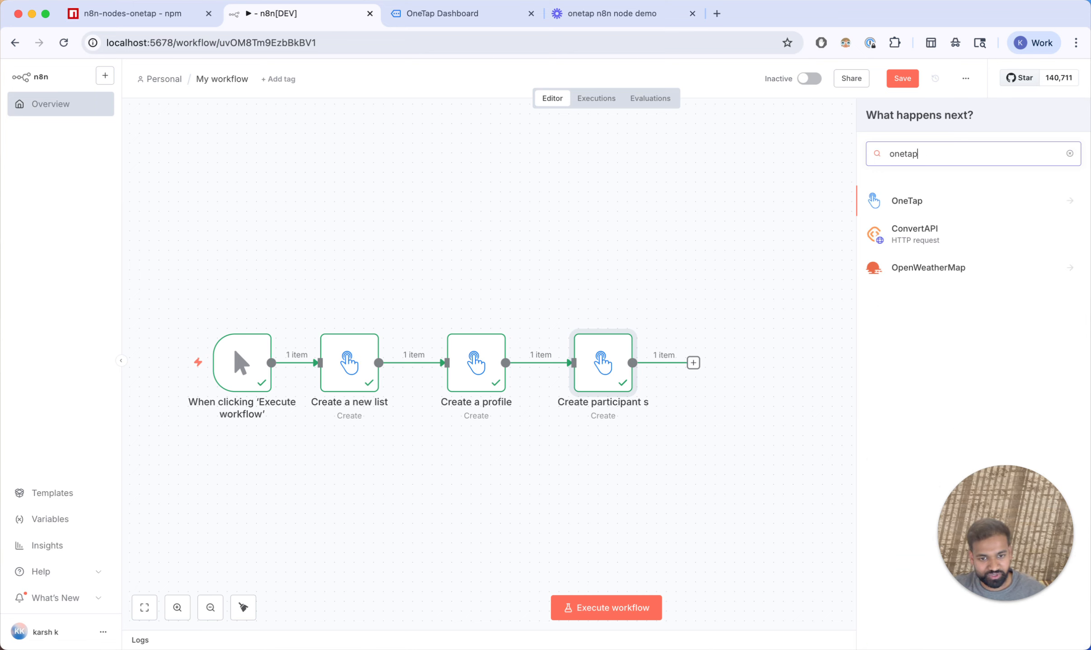
pyautogui.click(946, 201)
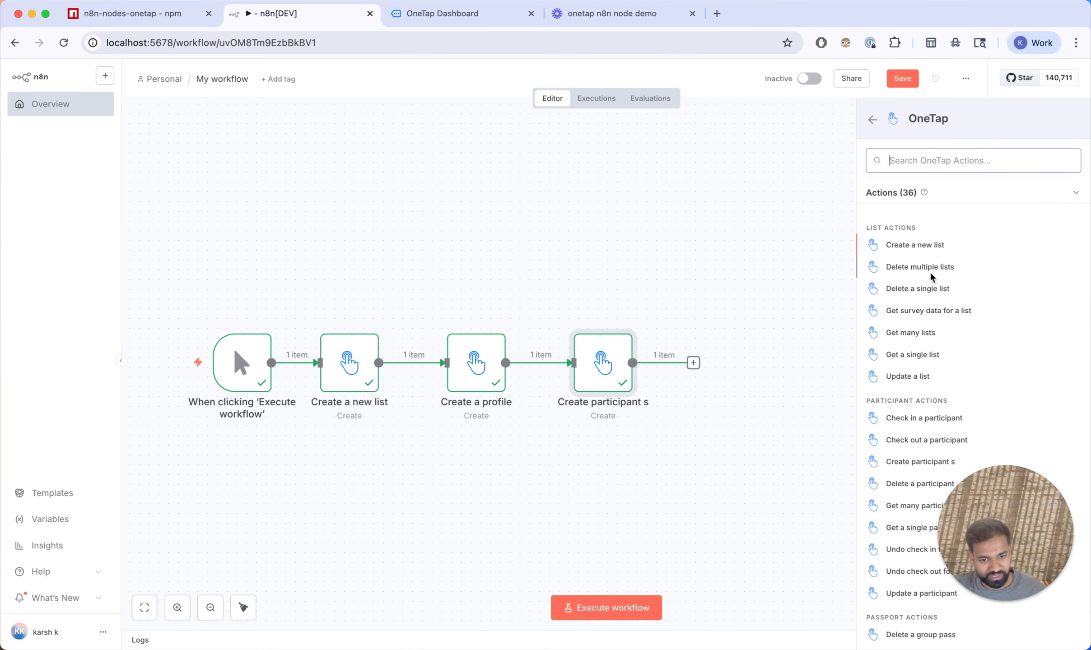
pyautogui.scroll(-1, 960, 406)
pyautogui.click(933, 401)
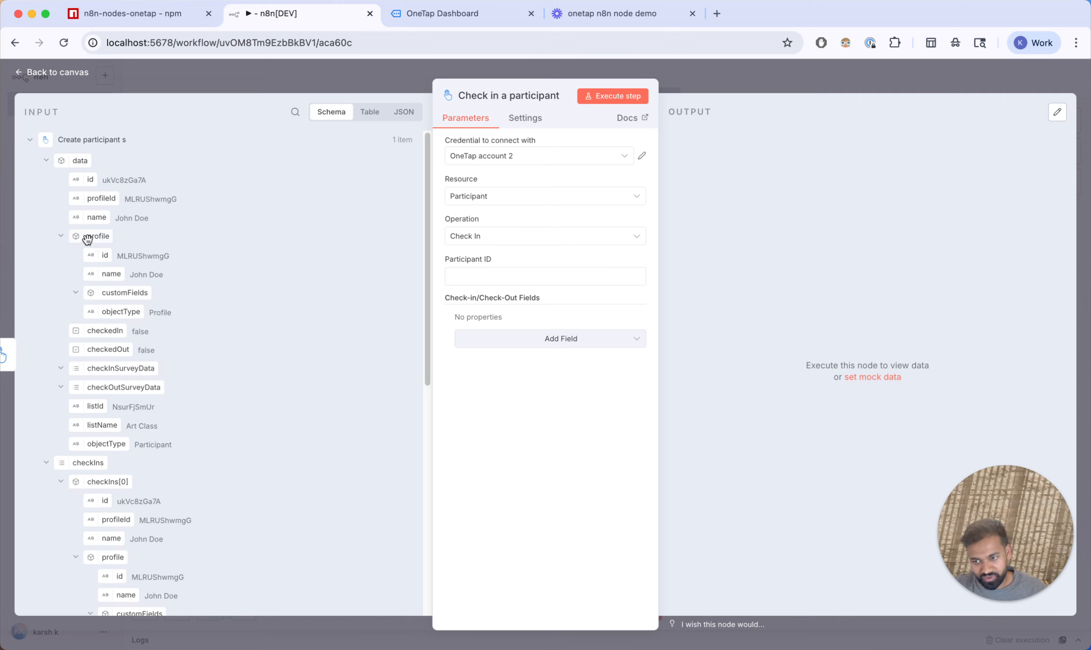
# - Set Participant ID to {{ $json.data.id }} from the Create participant s output and try executing the check-in node
pyautogui.moveTo(89, 183); pyautogui.dragTo(524, 273)
pyautogui.click(611, 102)
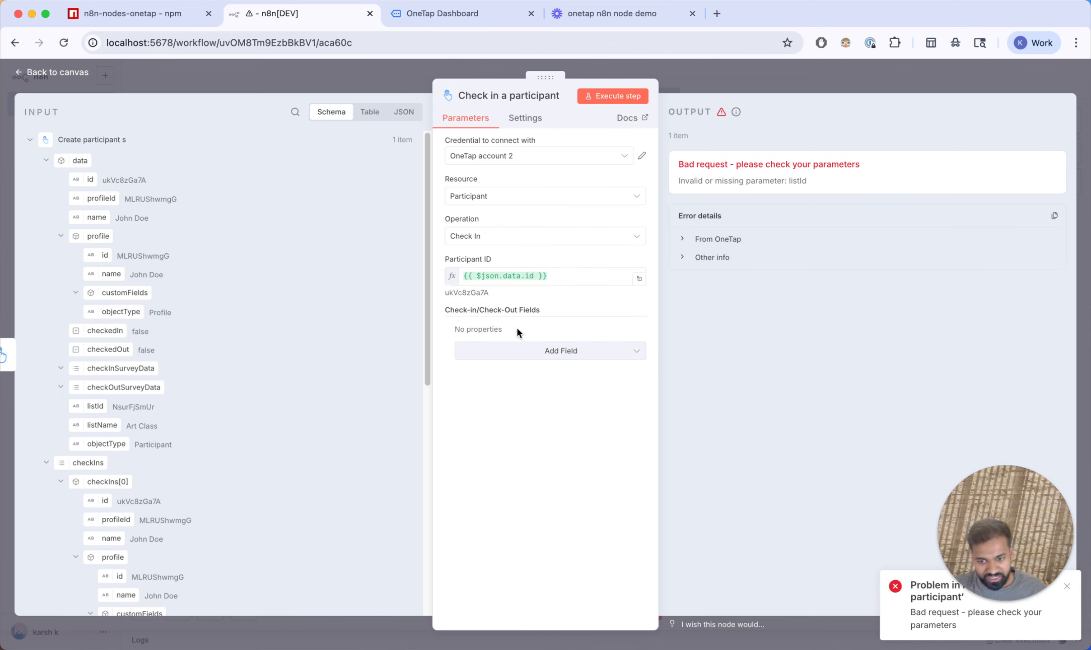
# - Add a List ID field to the check-in node and map it to {{ $json.checkIns[0].listId }} from the input data
pyautogui.click(532, 354)
pyautogui.click(524, 403)
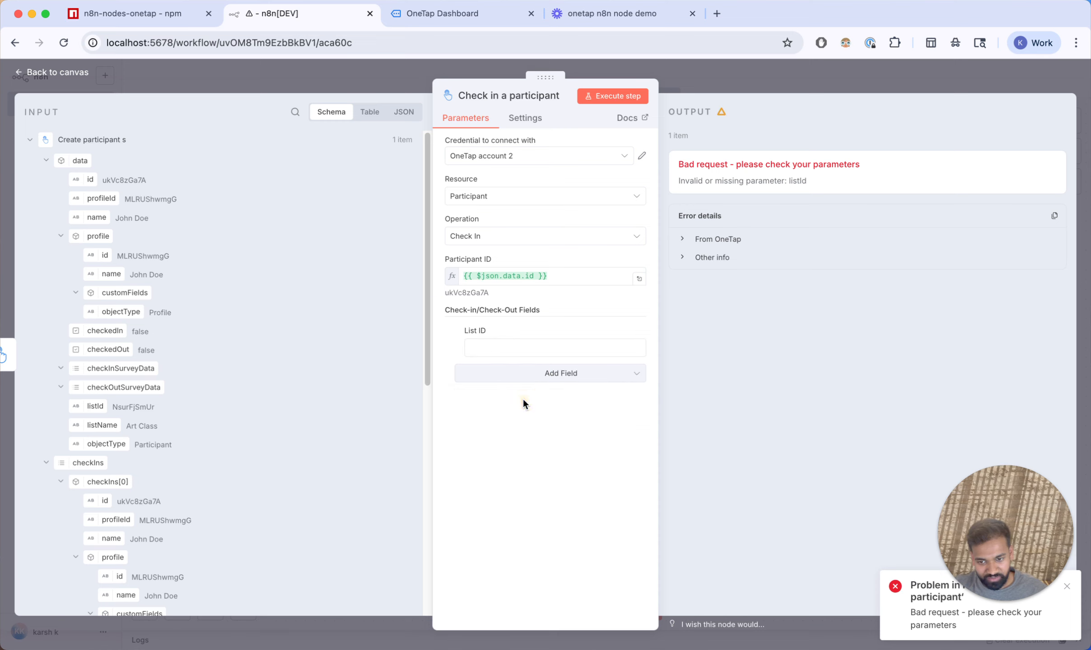
pyautogui.scroll(-2, 146, 426)
pyautogui.scroll(1, 76, 361)
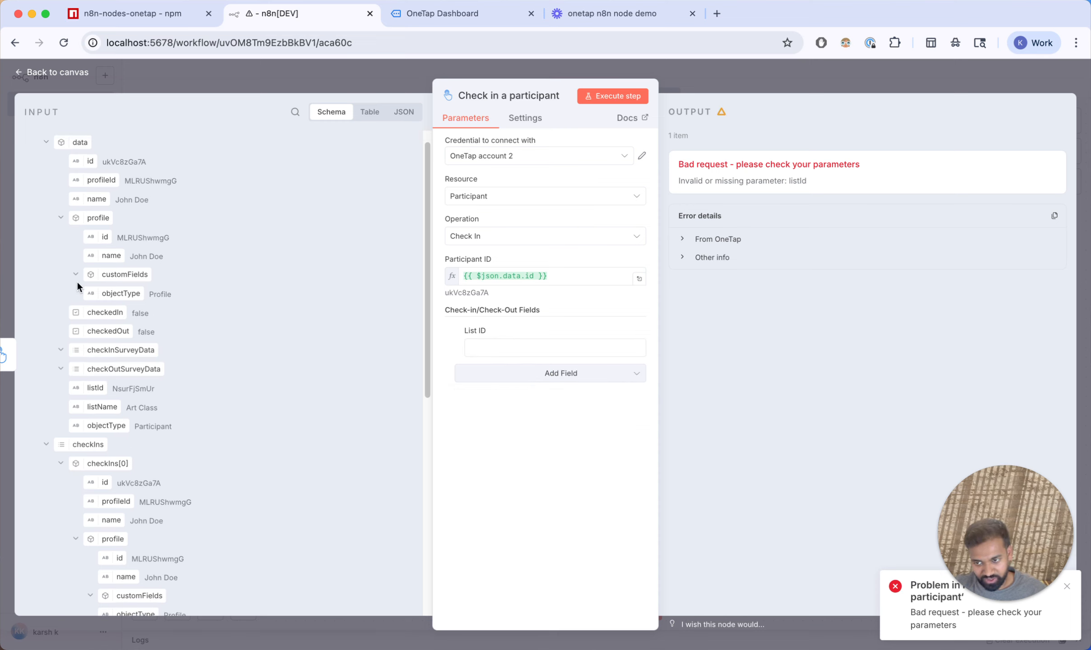
pyautogui.scroll(-4, 104, 339)
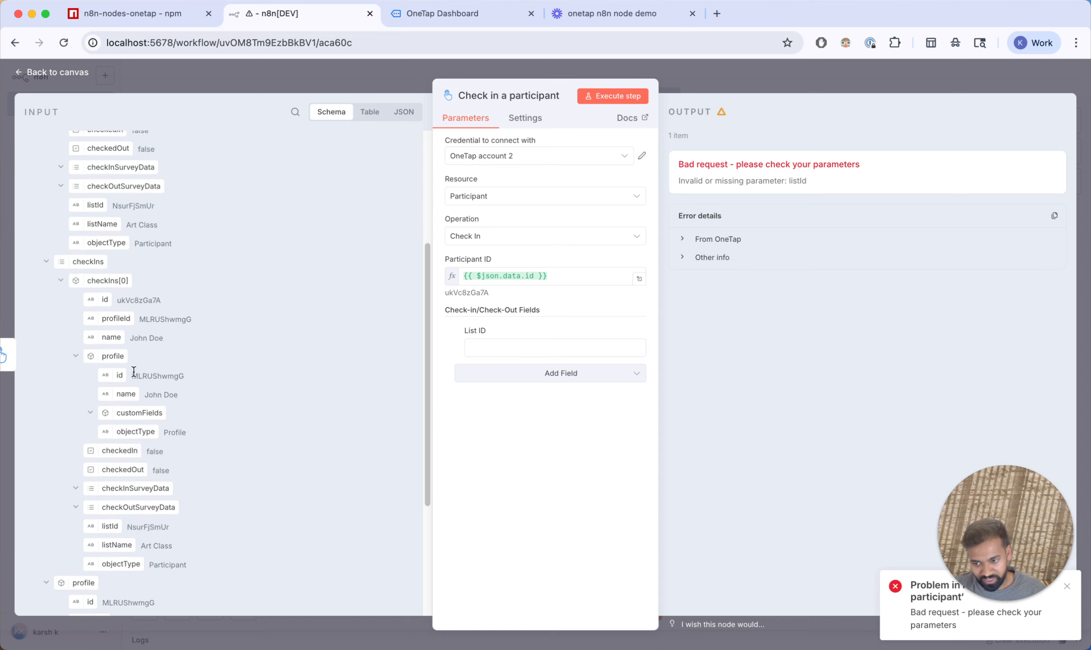
pyautogui.scroll(-1, 118, 372)
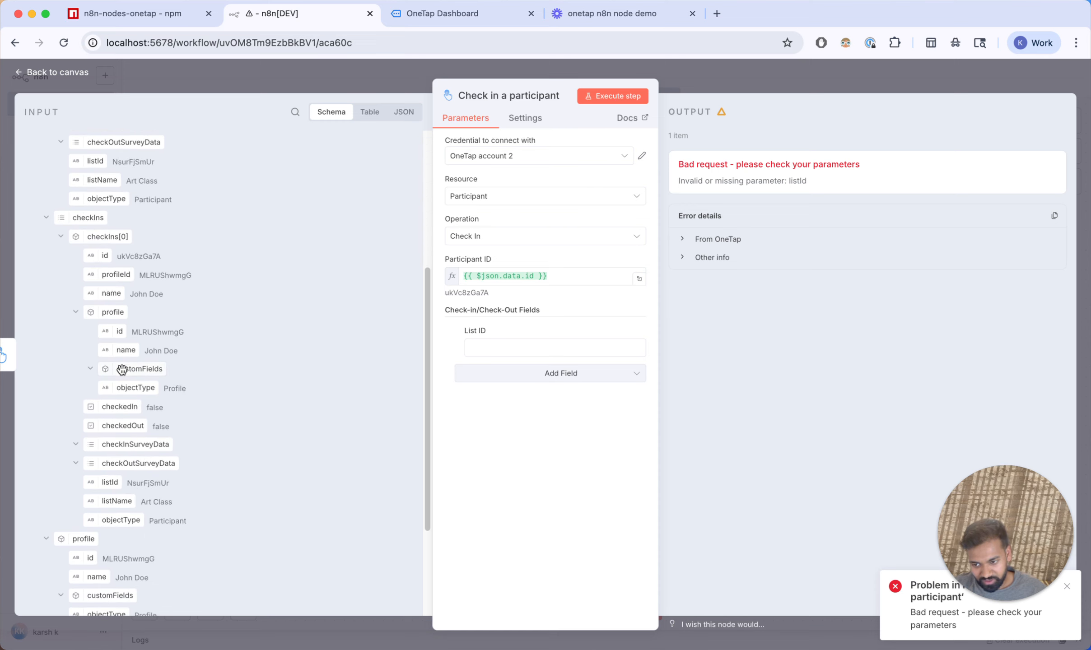
pyautogui.scroll(-2, 115, 470)
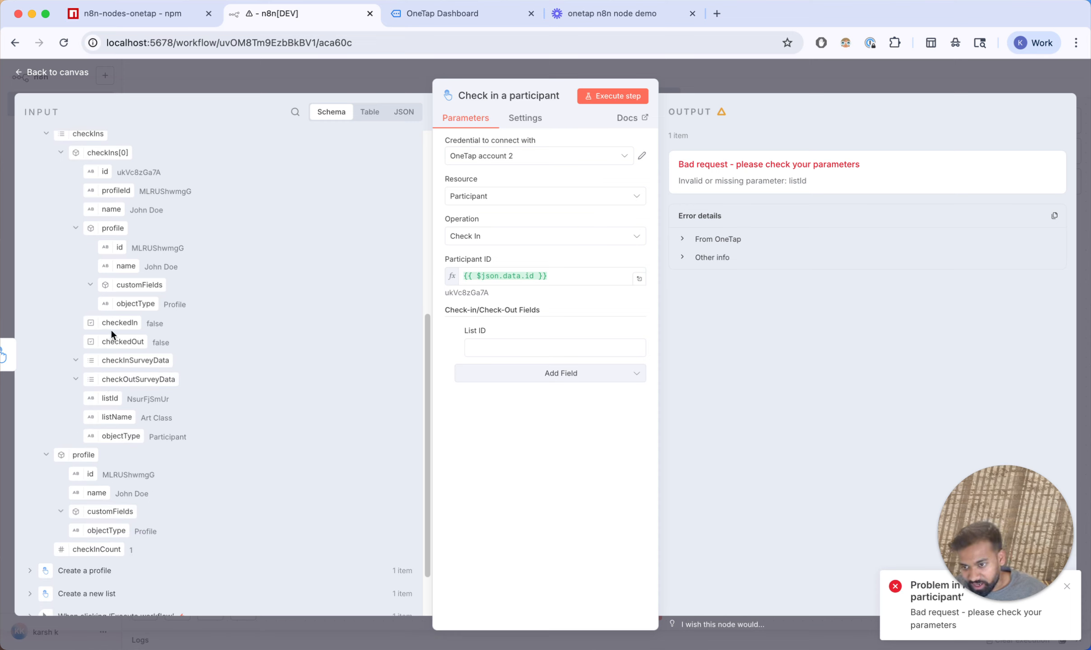
pyautogui.scroll(1, 115, 305)
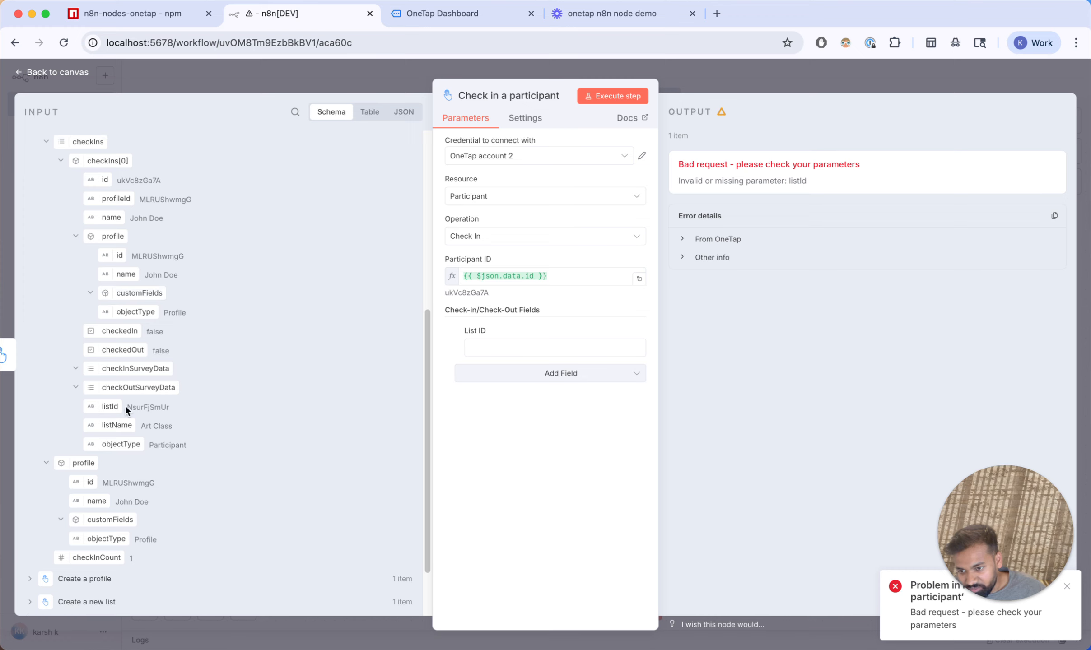
pyautogui.moveTo(107, 402); pyautogui.dragTo(508, 348)
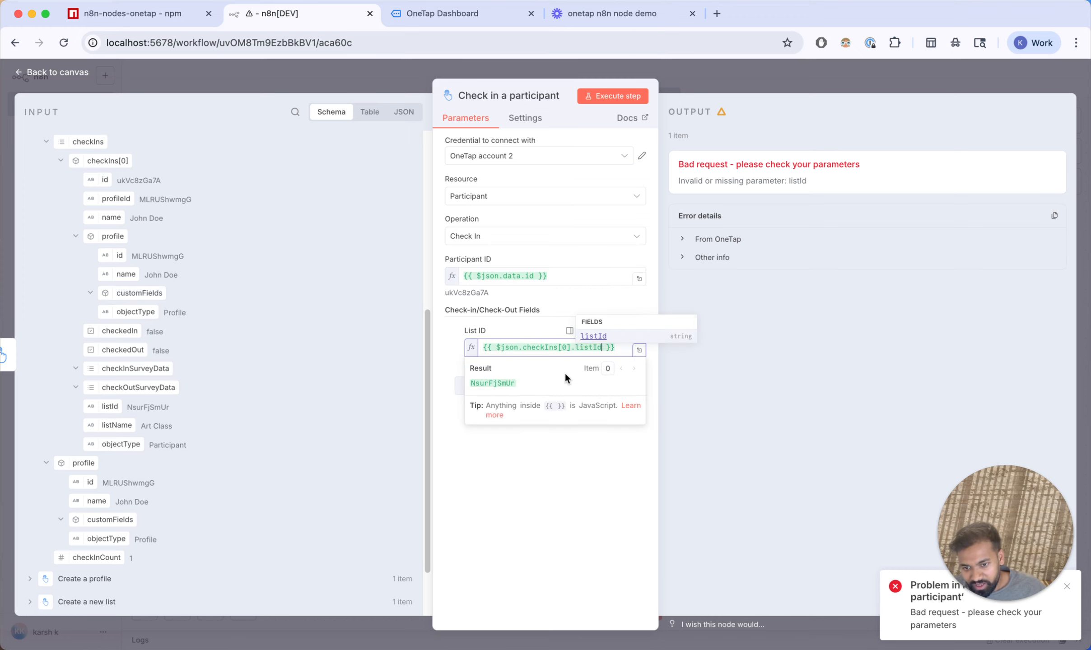
# - Add a Source field set to "n8n", execute the Check in a participant node and return to the canvas
pyautogui.click(490, 386)
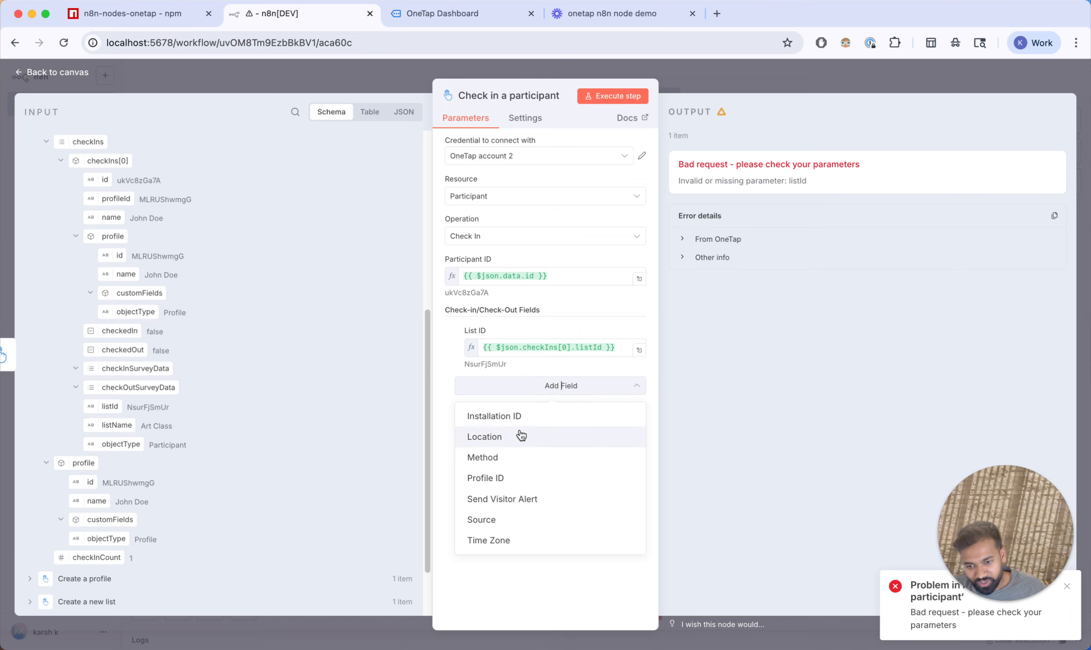
pyautogui.click(517, 522)
pyautogui.click(526, 400)
pyautogui.write('n8n')
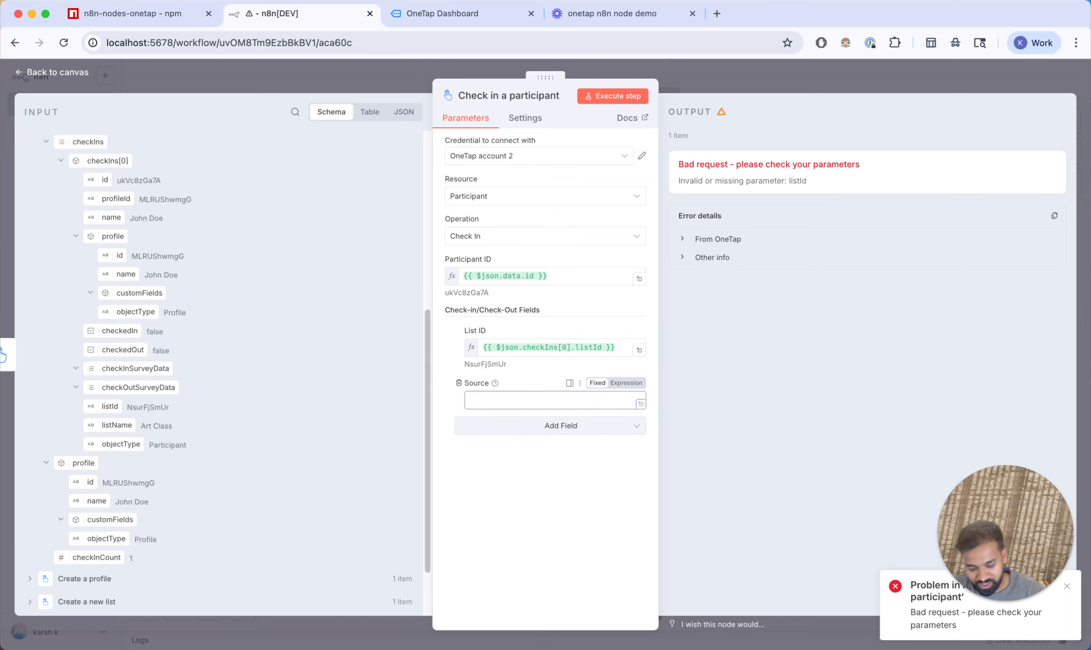
pyautogui.click(601, 96)
pyautogui.click(765, 77)
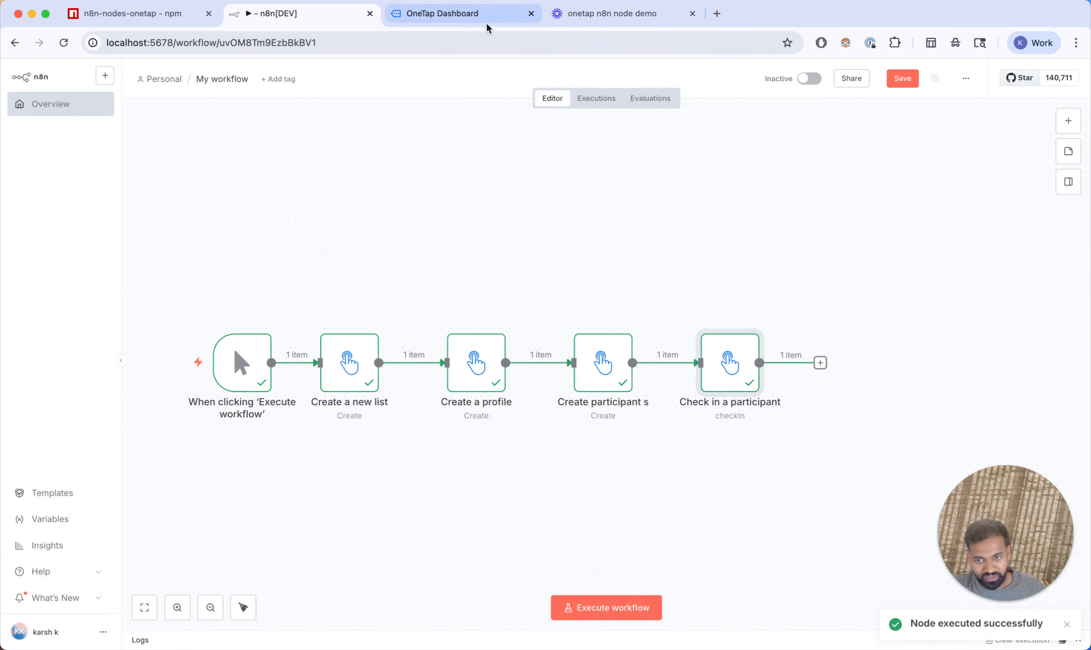
# - Reload the Art Class list on the OneTap dashboard to check the participant's check-in status and time, and return to n8n
pyautogui.click(487, 20)
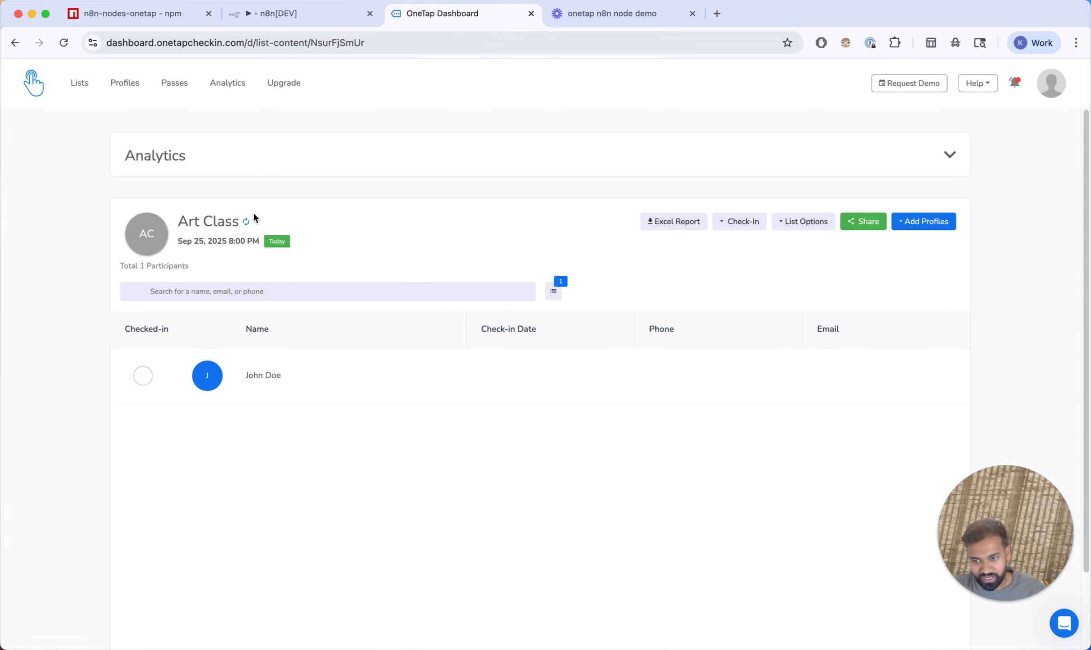
pyautogui.click(246, 222)
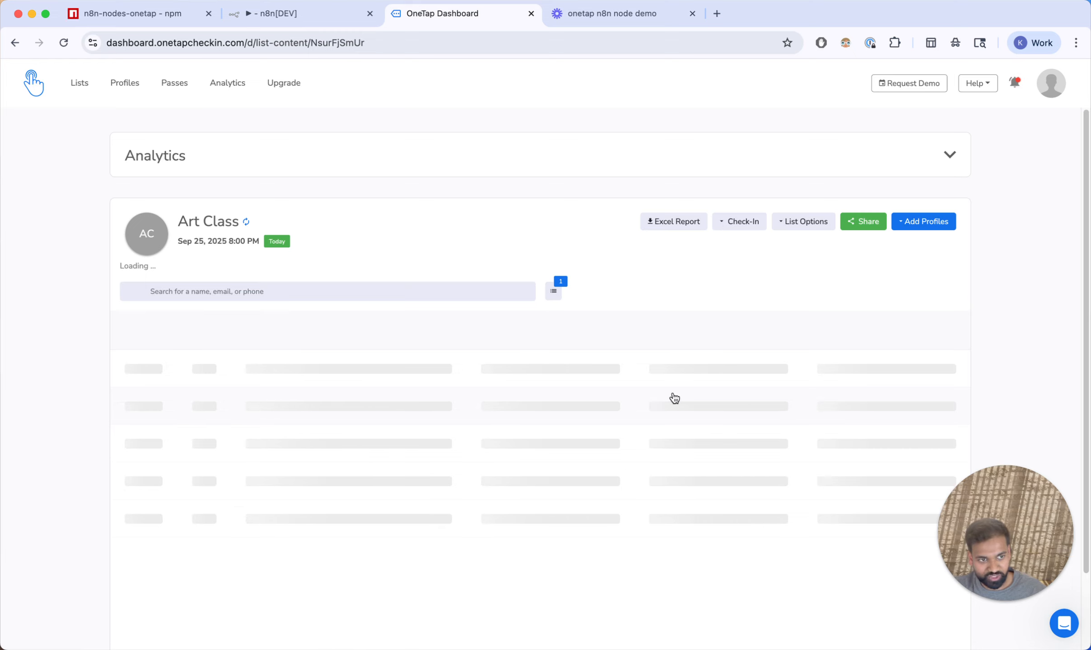
pyautogui.click(63, 43)
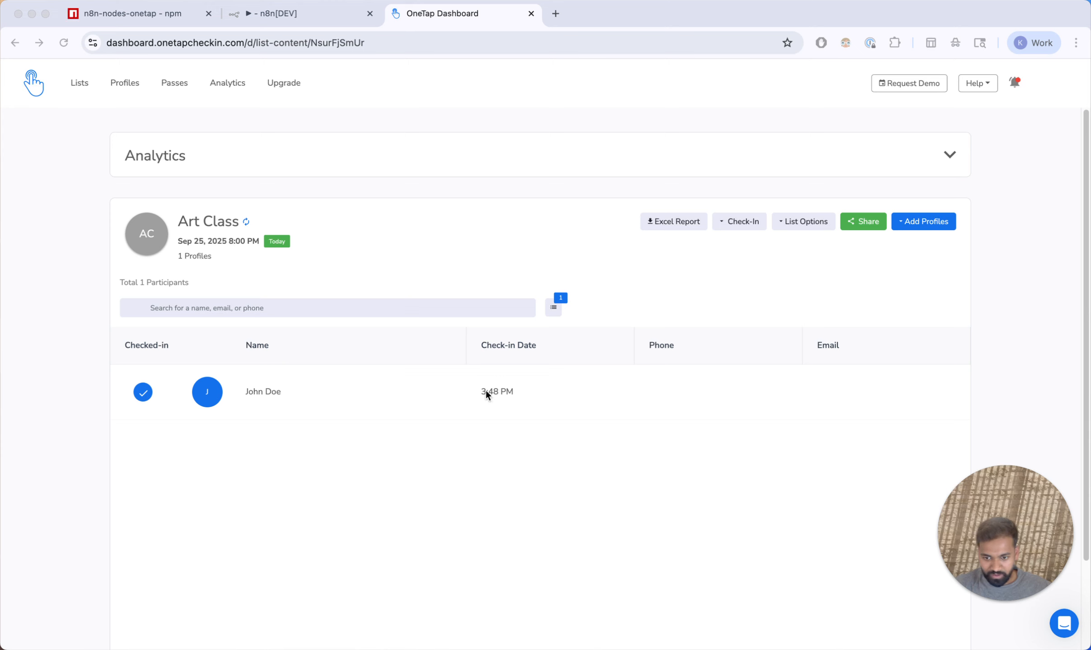
pyautogui.click(495, 397)
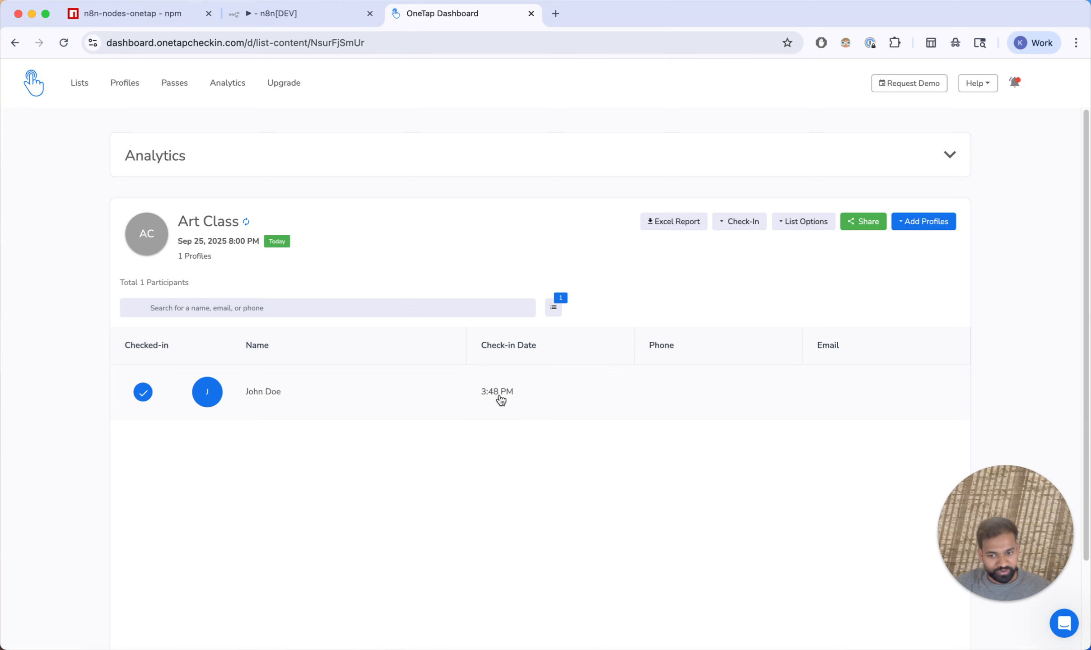
pyautogui.click(299, 13)
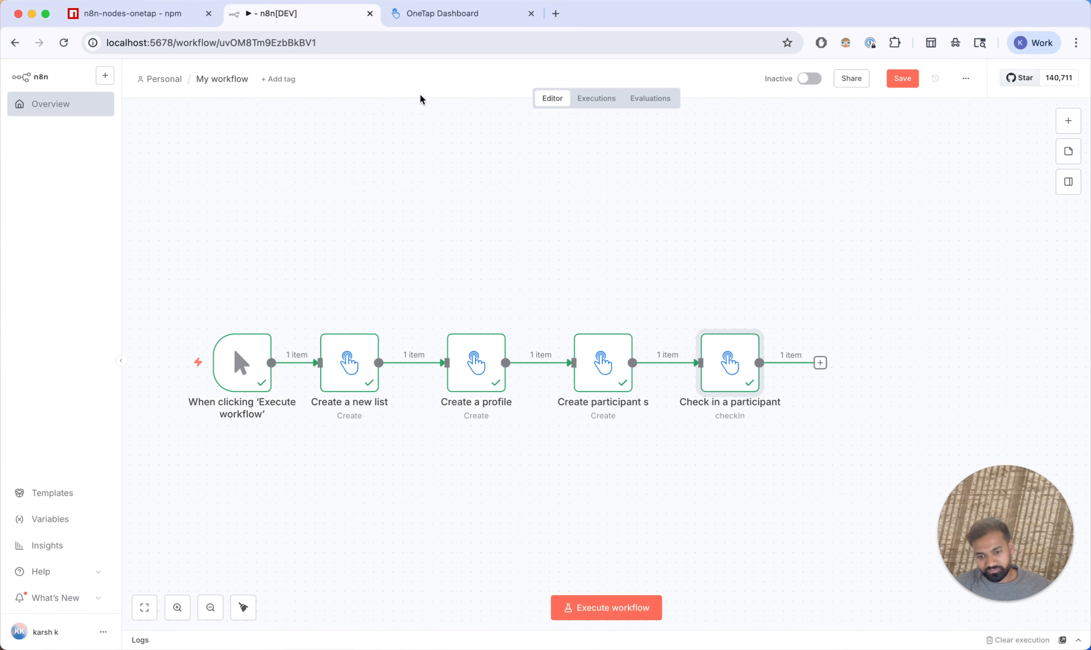
# - Search for "onetap" as a node to follow Check in a participant and browse OneTap's available actions
pyautogui.click(819, 363)
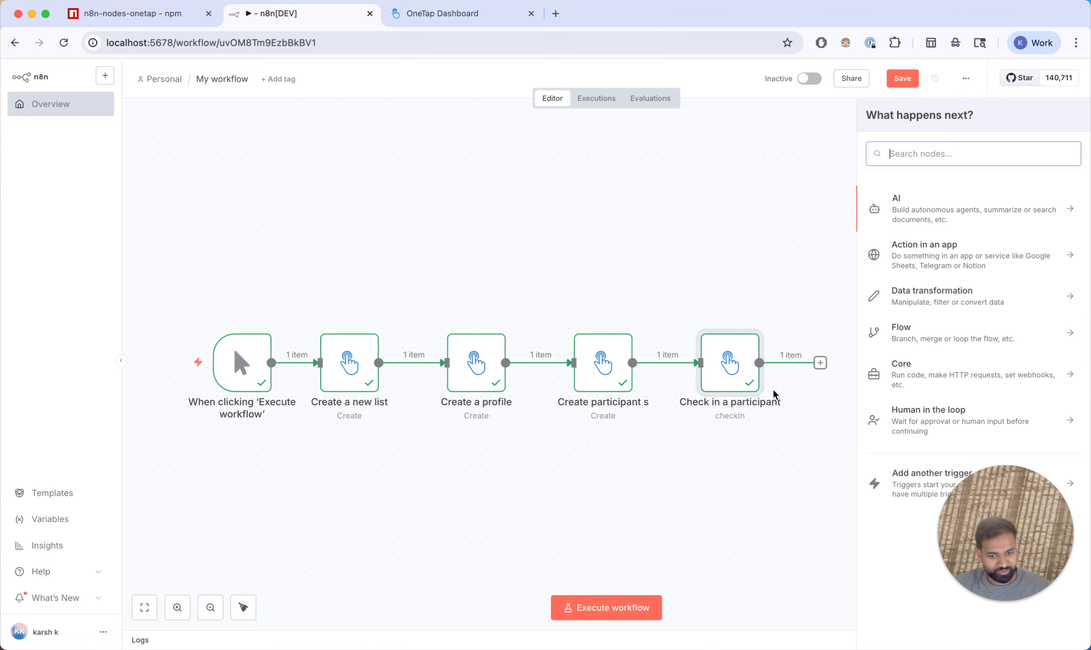
pyautogui.write('onetap')
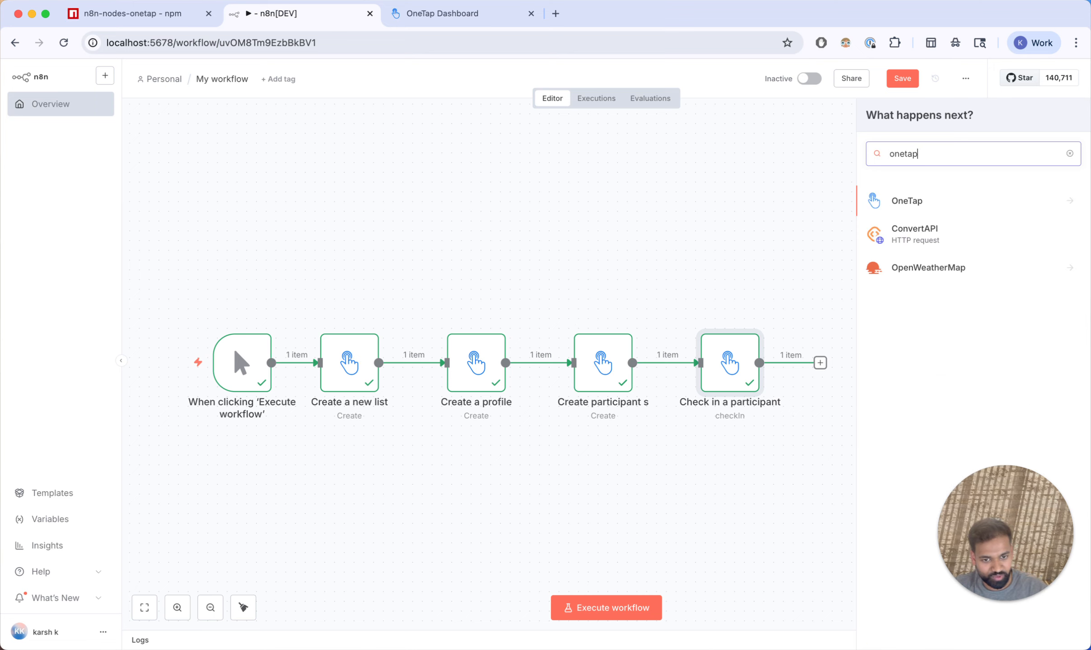
pyautogui.click(978, 203)
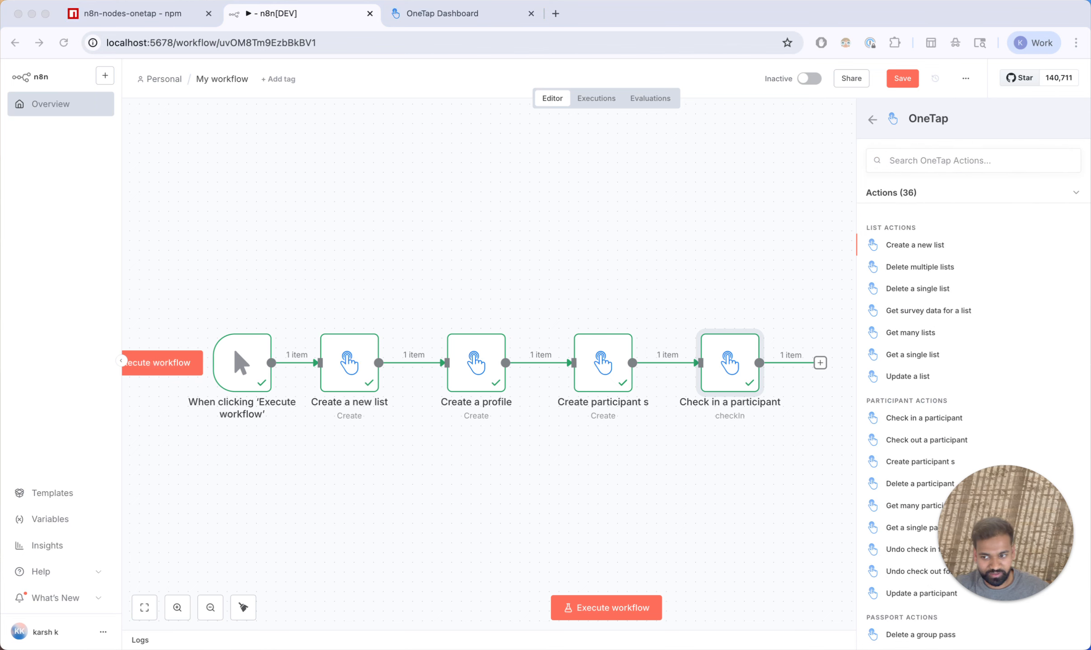
pyautogui.scroll(-4, 949, 316)
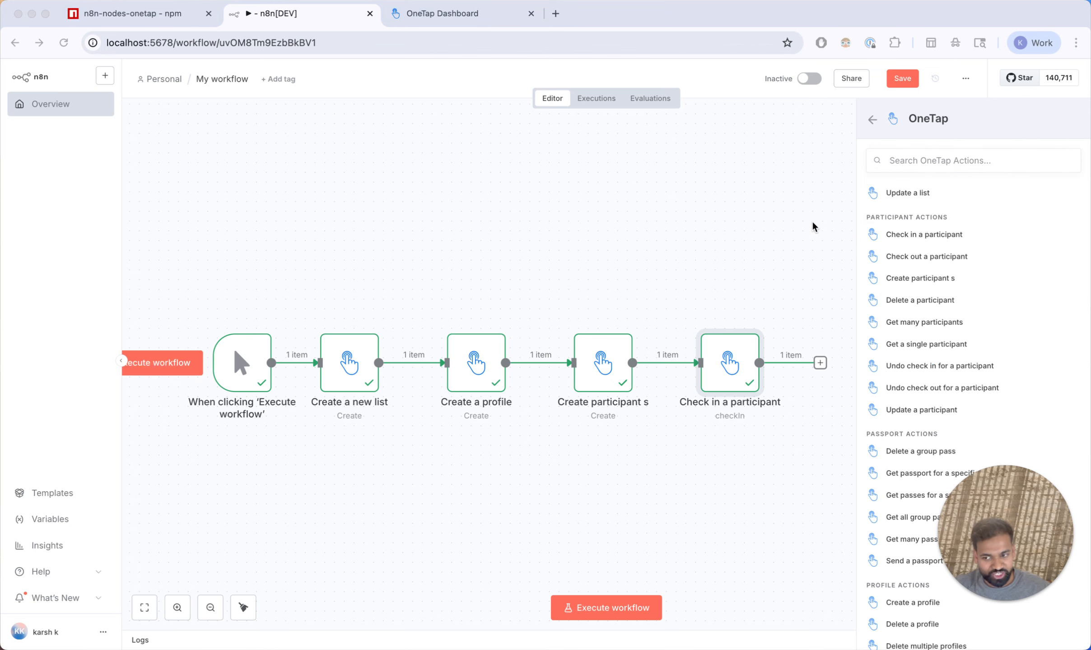
# - Add OneTap's Get many participants node after Check in a participant and execute it with its default settings
pyautogui.click(922, 323)
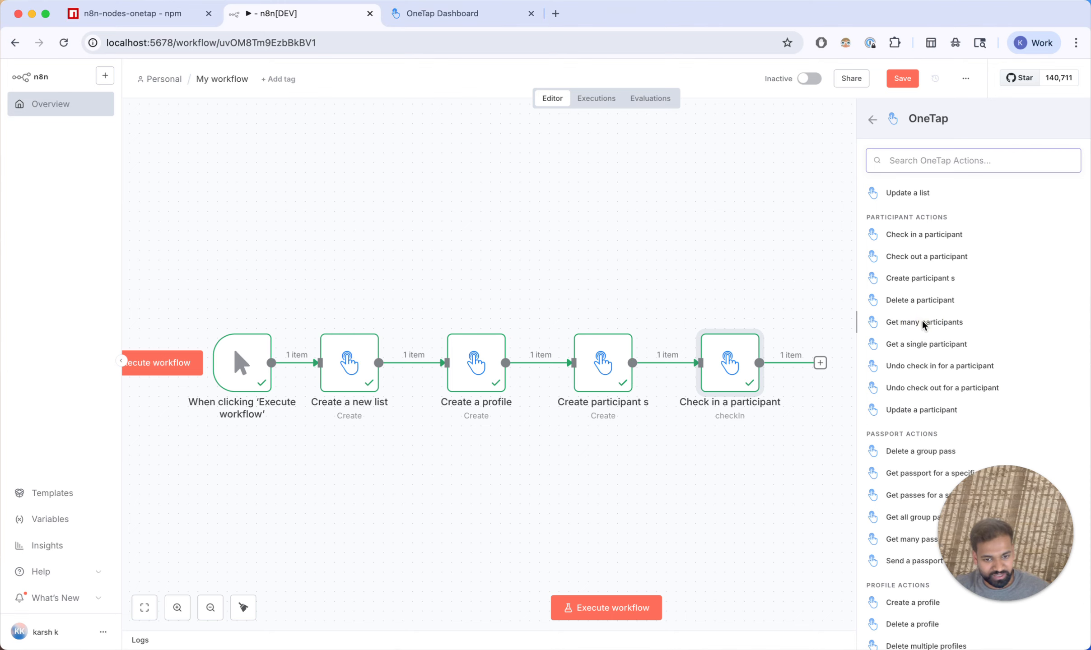
pyautogui.click(923, 322)
pyautogui.click(621, 98)
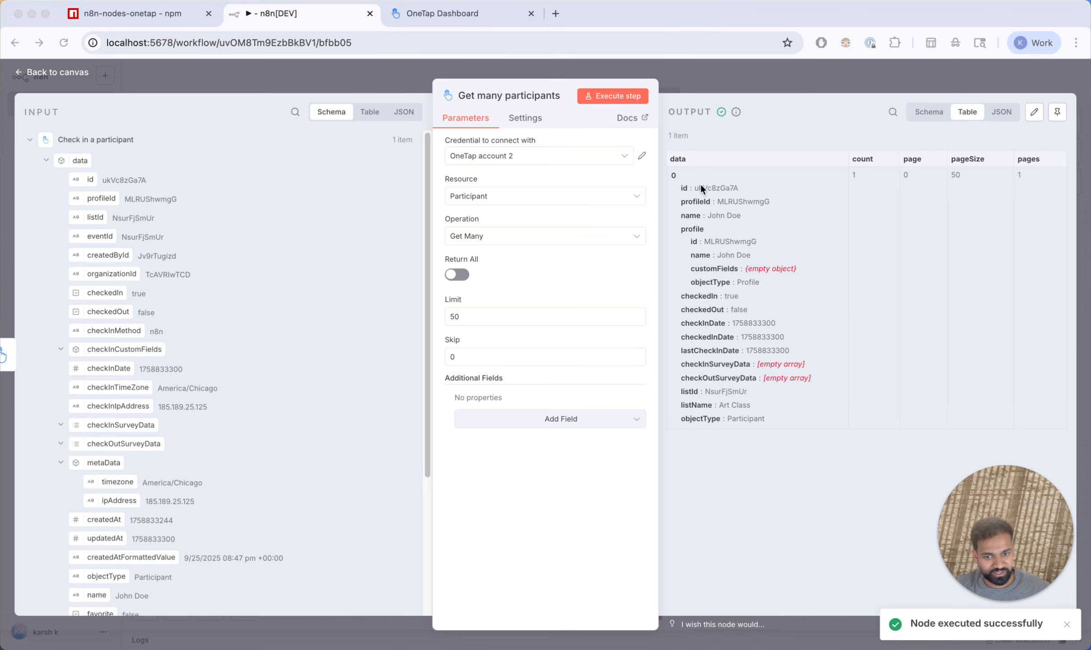
# - Examine the participants output as a schema and a table, compare it with the Art Class list on the OneTap dashboard, and return to n8n
pyautogui.click(926, 111)
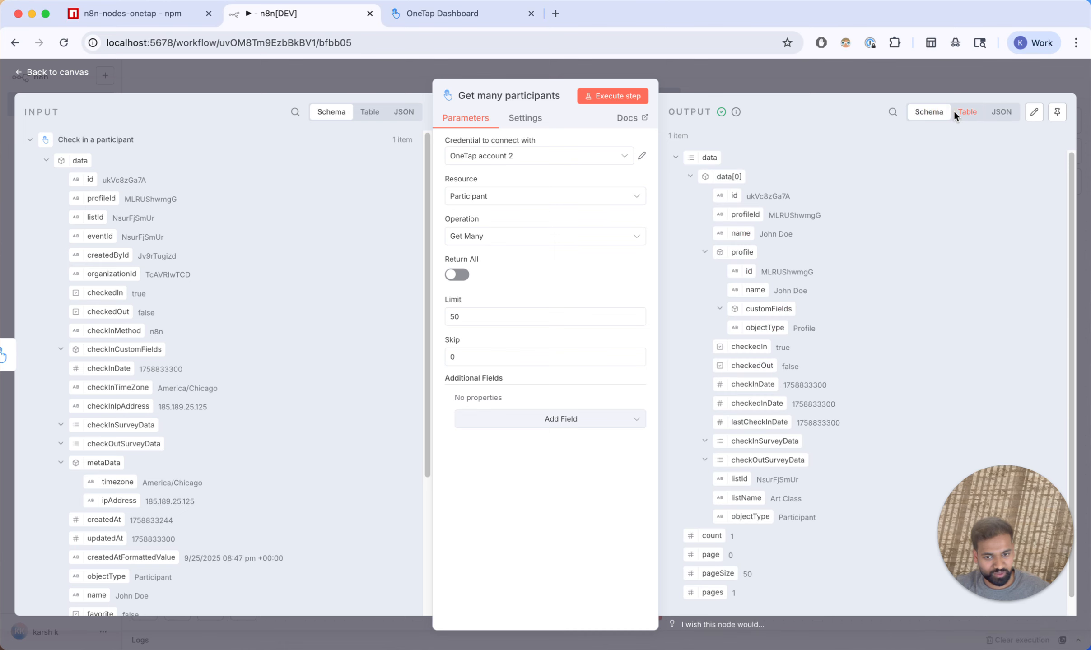
pyautogui.click(955, 111)
pyautogui.click(409, 13)
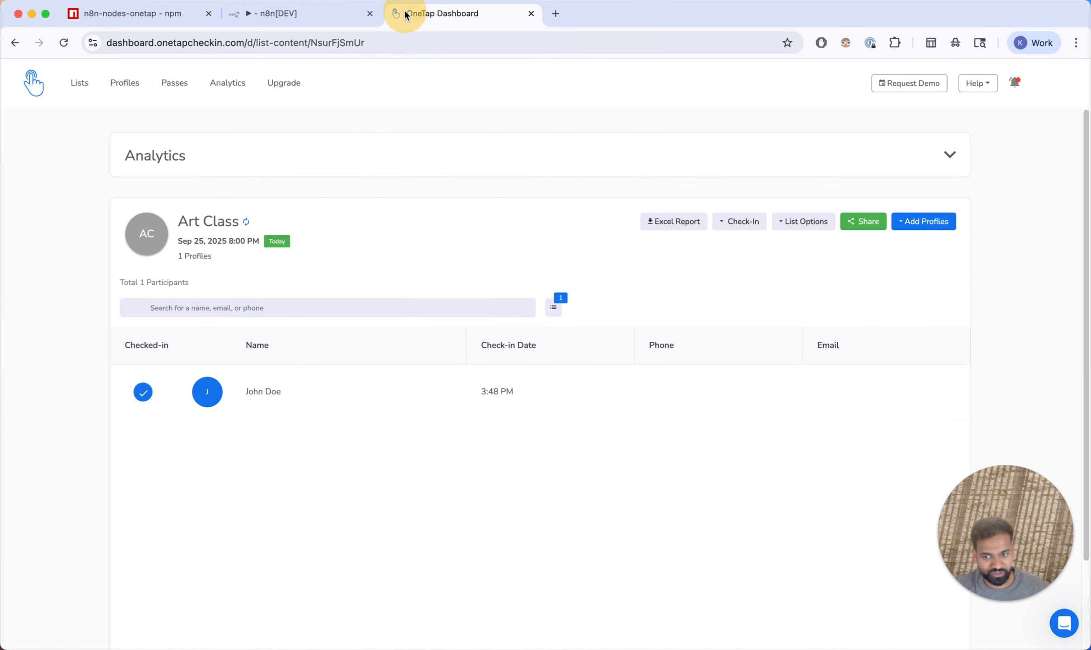
pyautogui.click(293, 2)
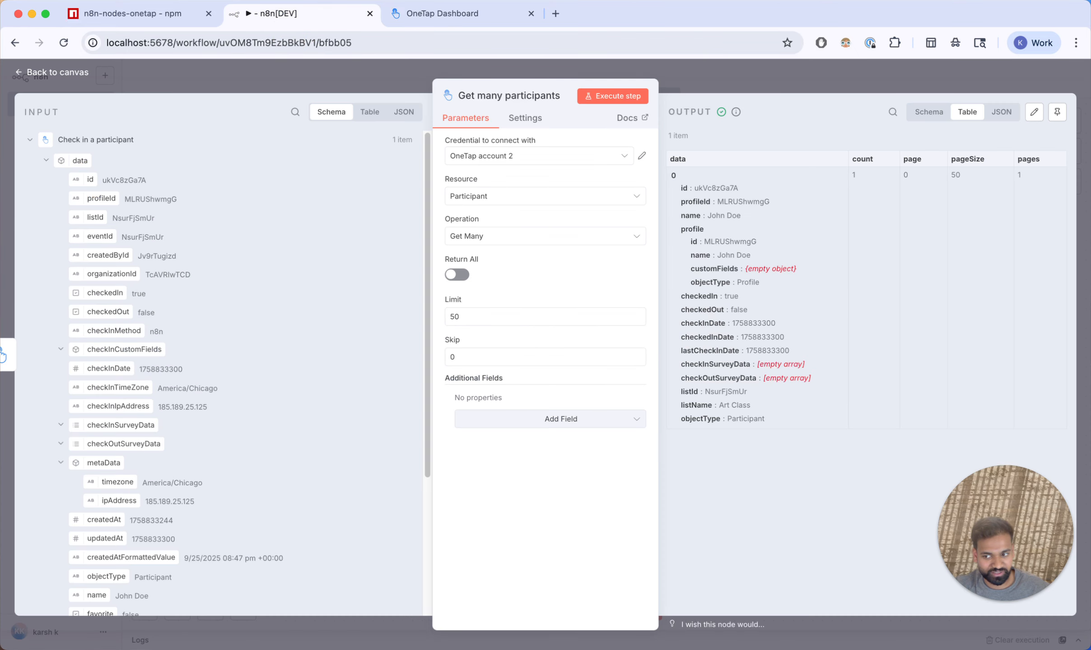
# - Add a Get many profiles node after Get many participants and execute it with its default settings
pyautogui.click(213, 91)
pyautogui.scroll(-3, 939, 386)
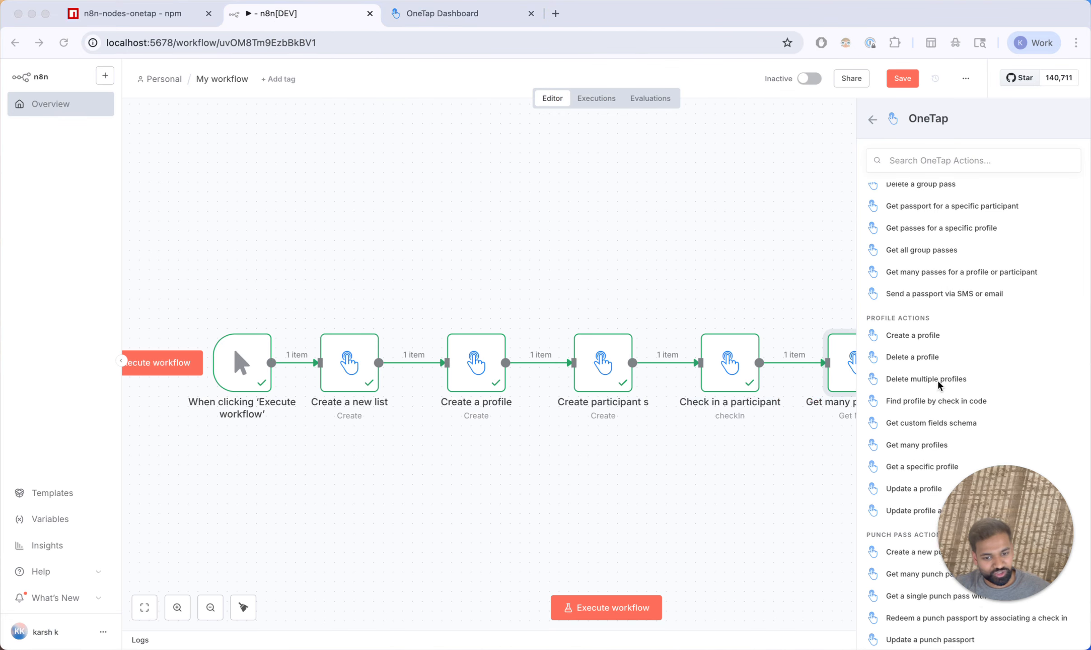
pyautogui.click(909, 437)
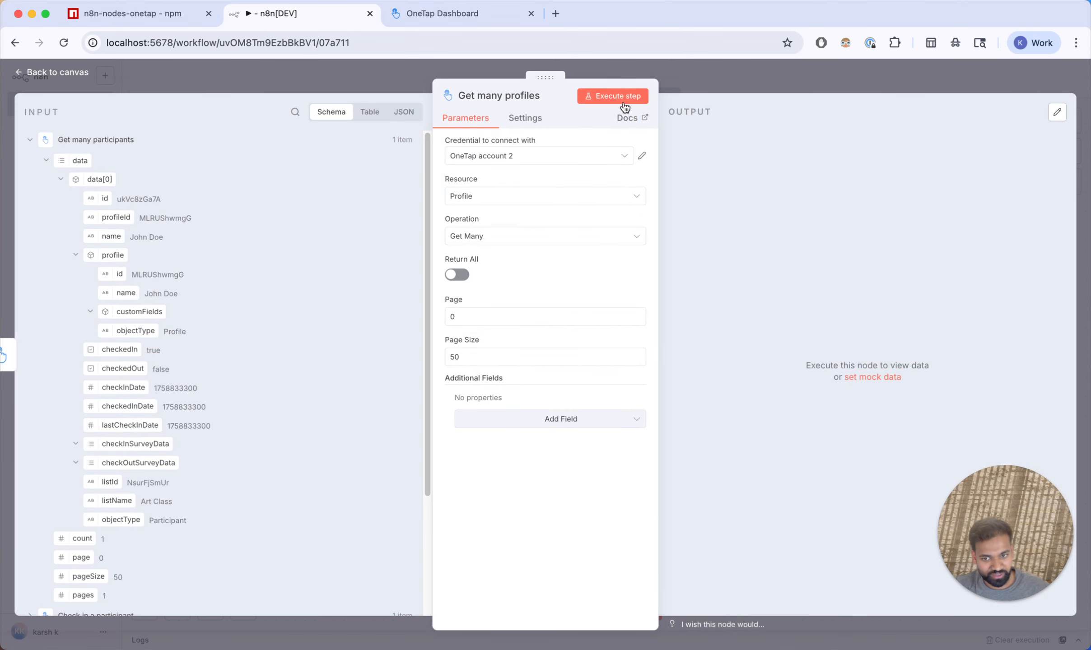
pyautogui.click(622, 102)
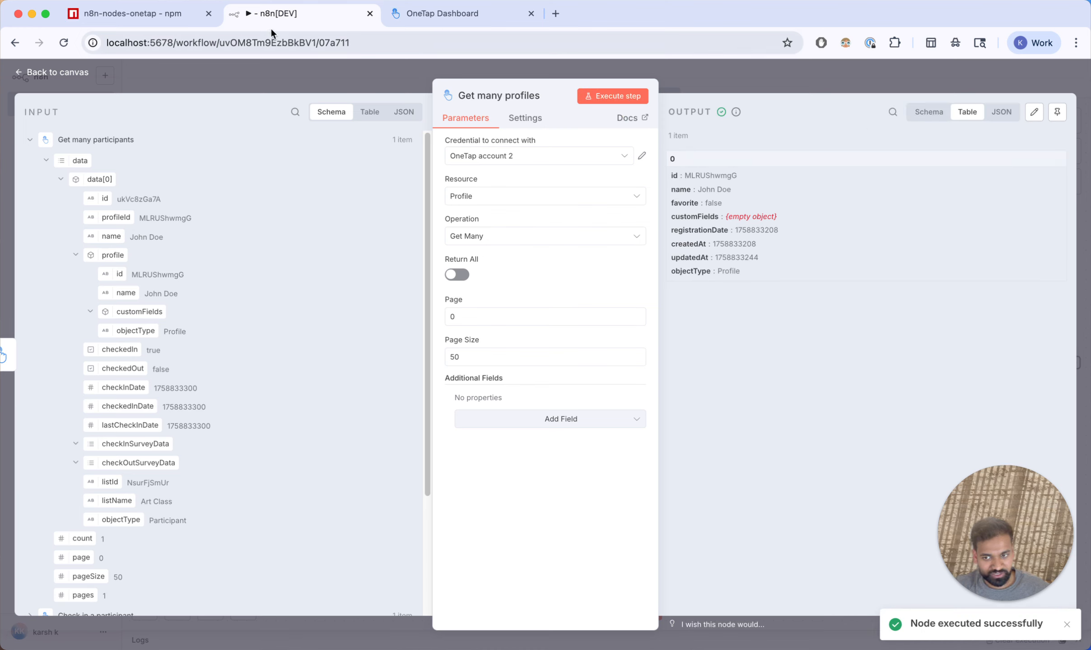
# - Switch to the OneTap dashboard's Profiles page and create a second profile, filling in only the person's name
pyautogui.click(444, 13)
pyautogui.click(141, 88)
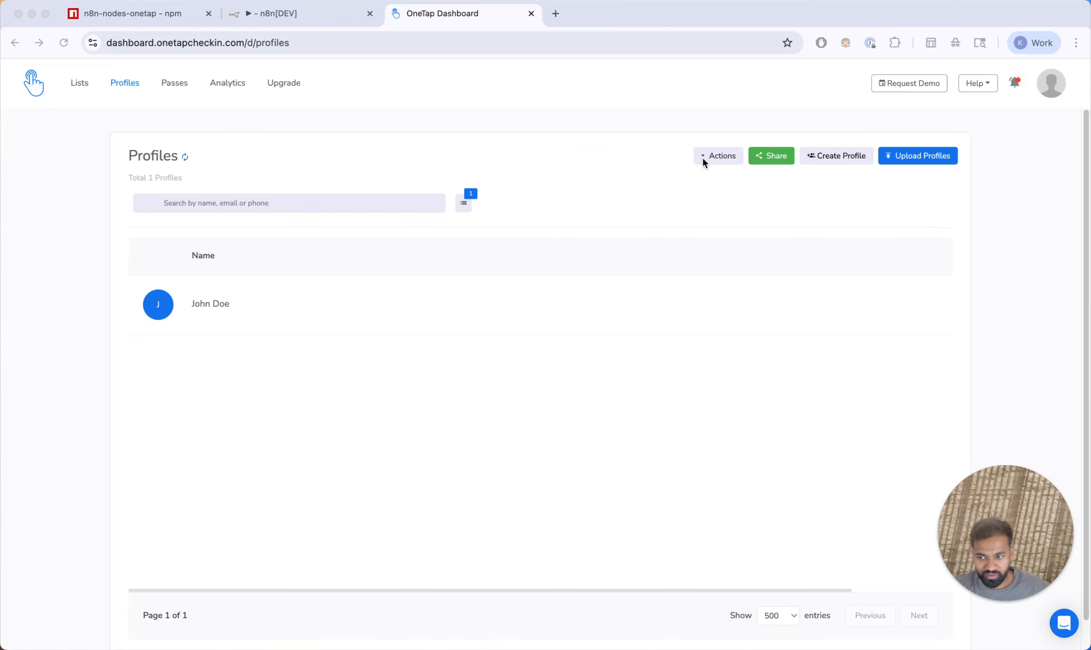
pyautogui.click(848, 156)
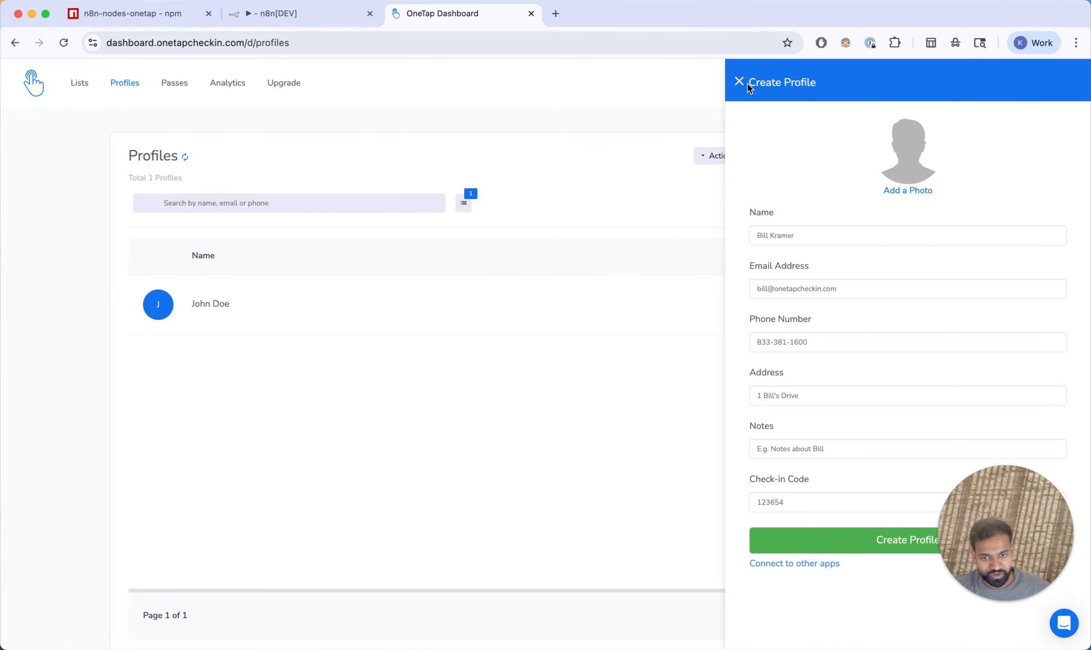
pyautogui.click(804, 242)
pyautogui.write('Bill')
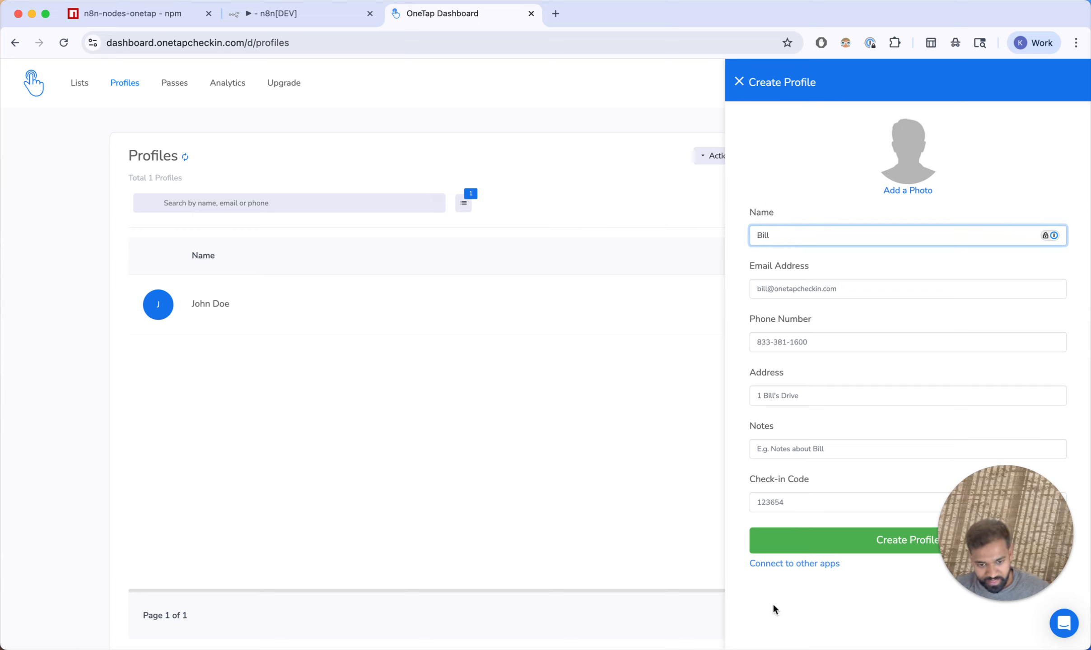
pyautogui.click(825, 541)
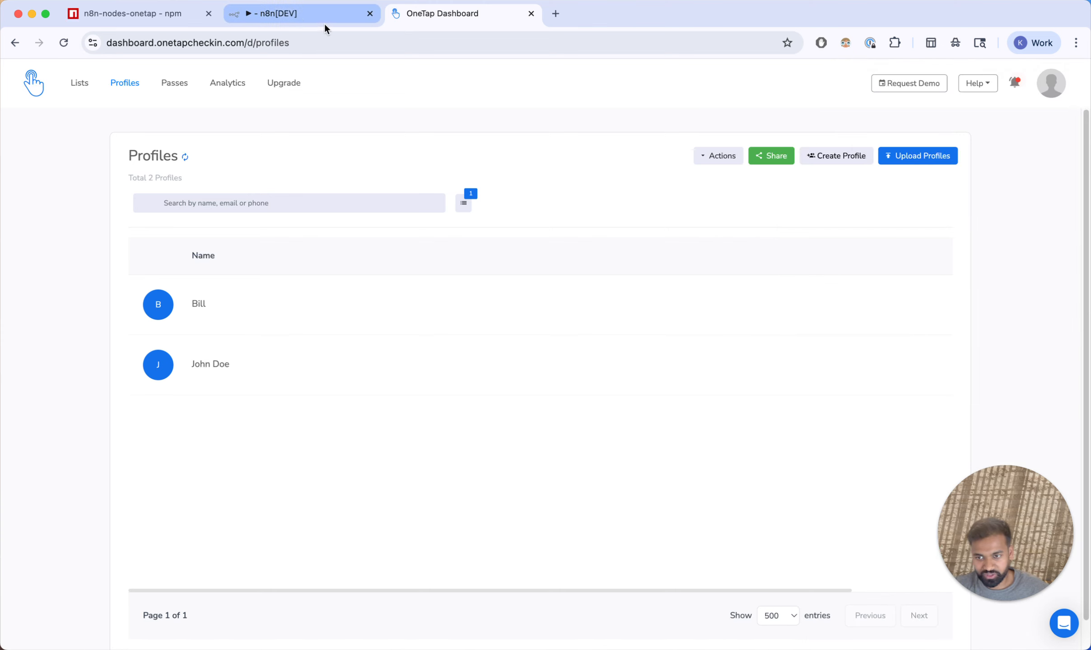
# - Return to n8n, execute the Get many profiles node again and go back to the canvas
pyautogui.click(301, 14)
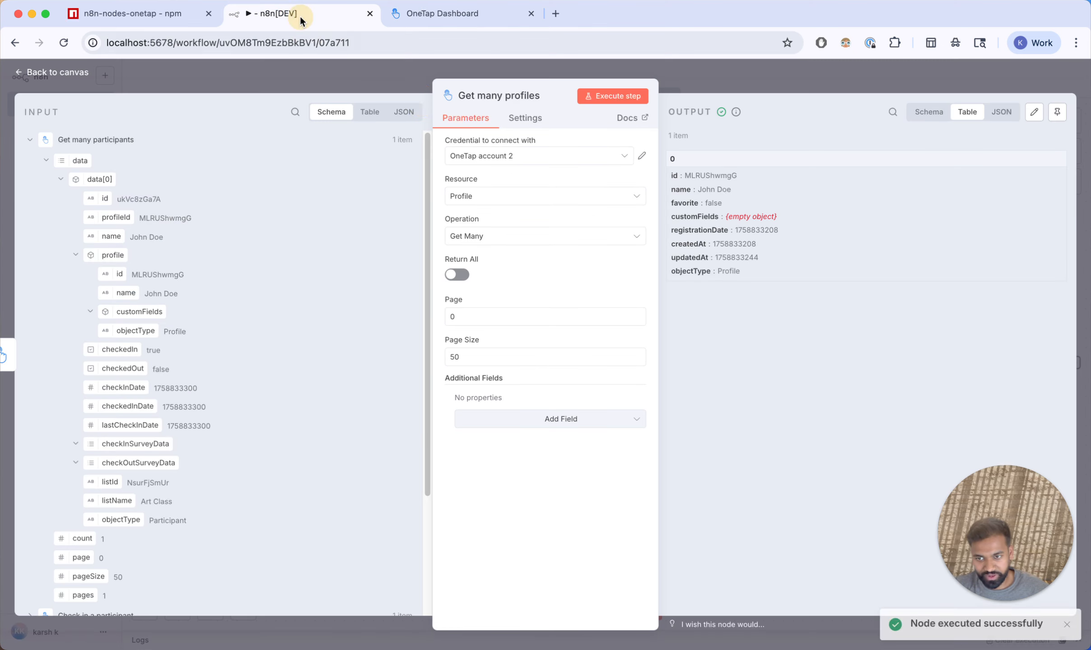
pyautogui.click(610, 96)
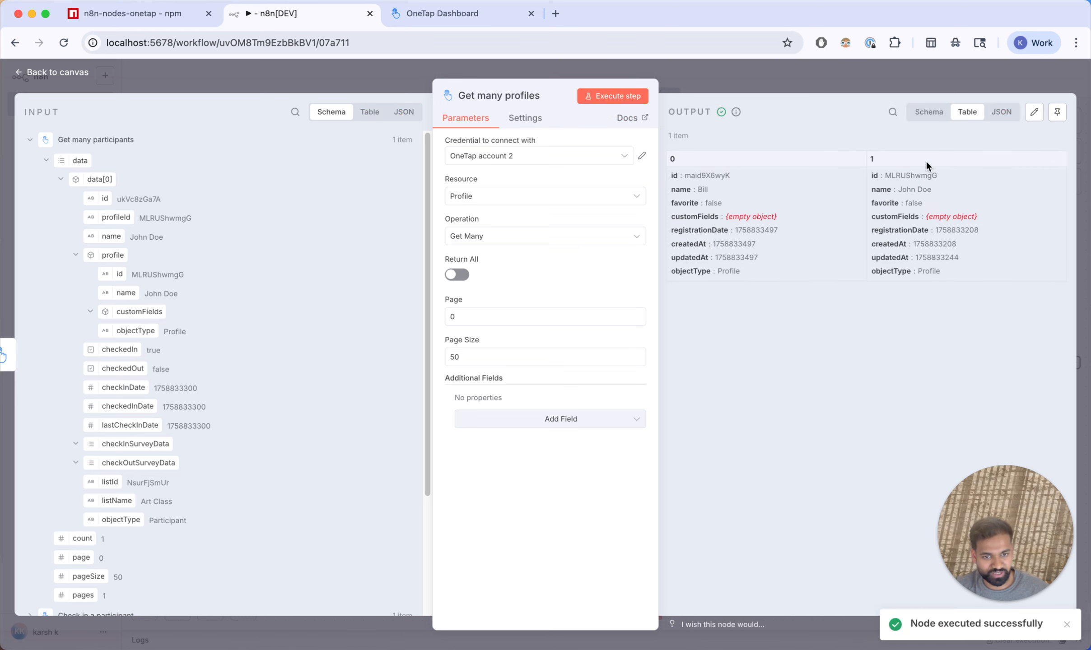
pyautogui.click(738, 76)
# - Search for OneTap as the node to follow Get many profiles and add its Get passes for a specific profile action
pyautogui.hscroll(5, 945, 361)
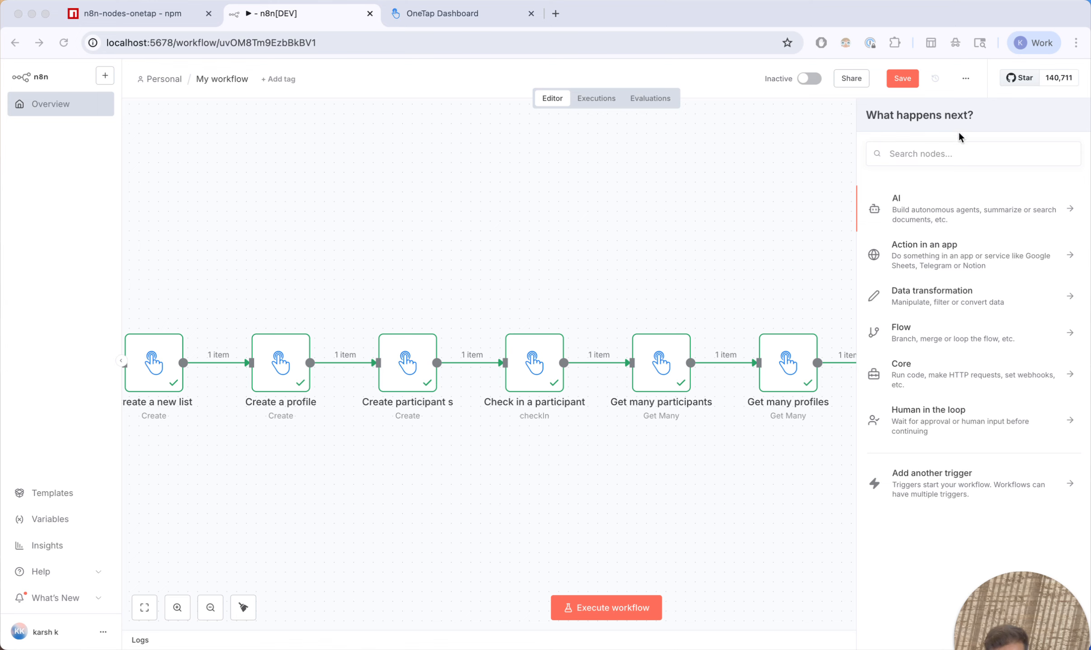
pyautogui.click(1008, 153)
pyautogui.write('oneta')
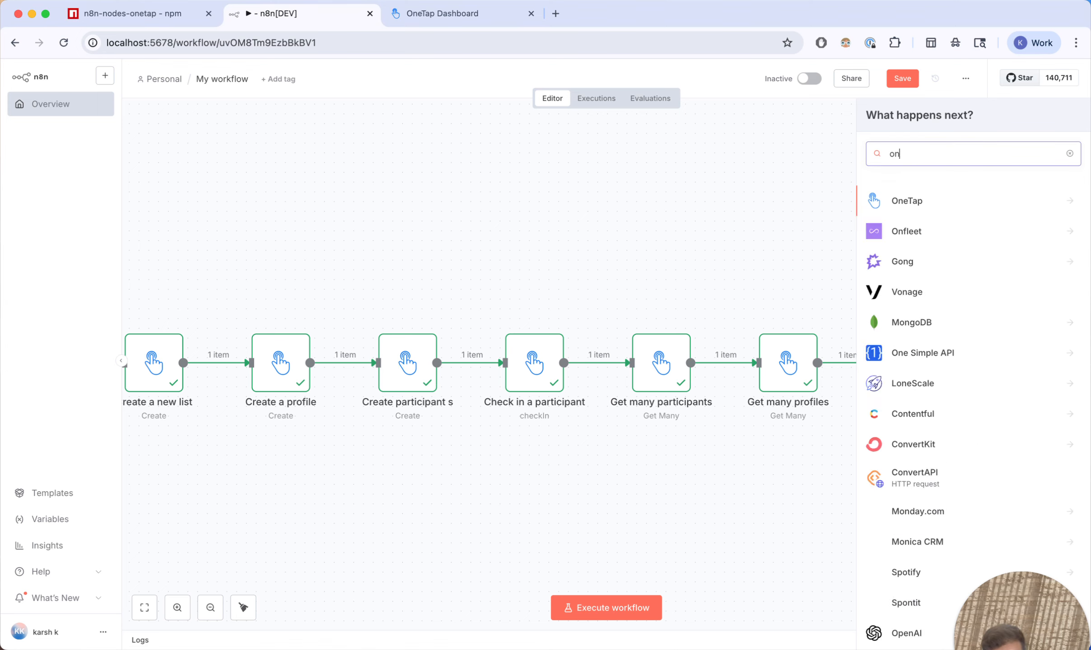
pyautogui.click(1000, 192)
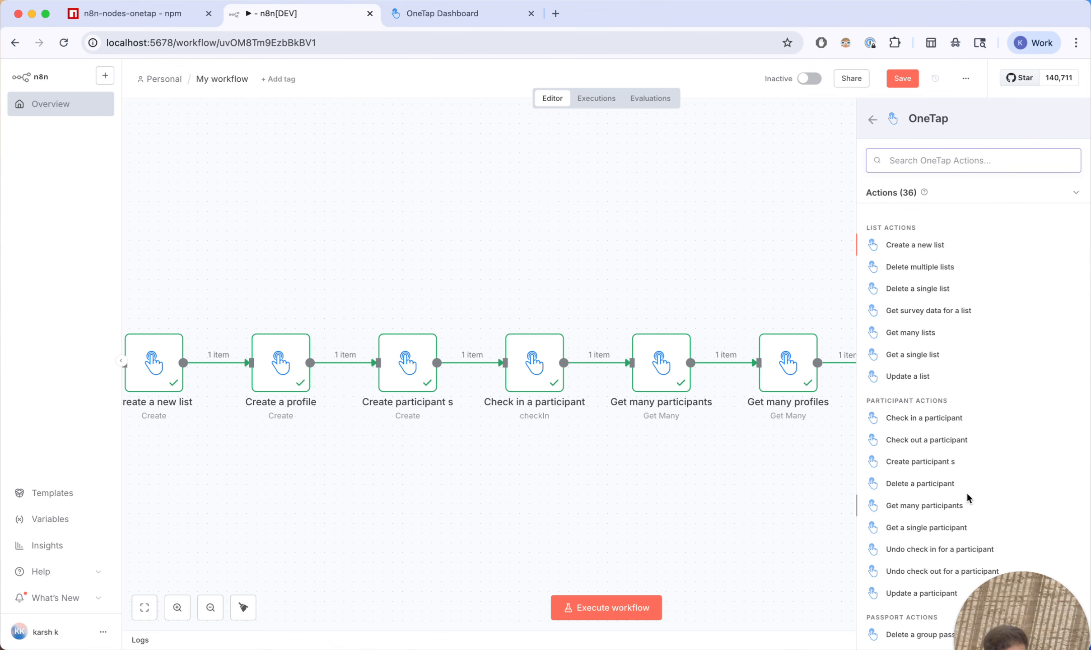
pyautogui.scroll(-3, 966, 496)
pyautogui.scroll(-2, 964, 496)
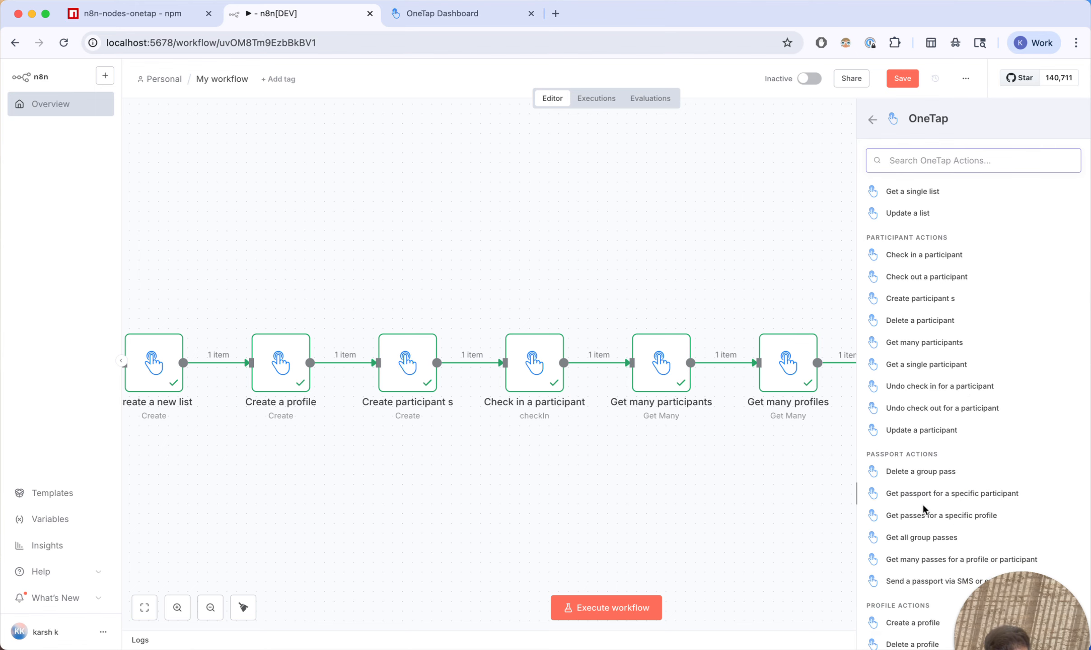
pyautogui.scroll(-1, 924, 542)
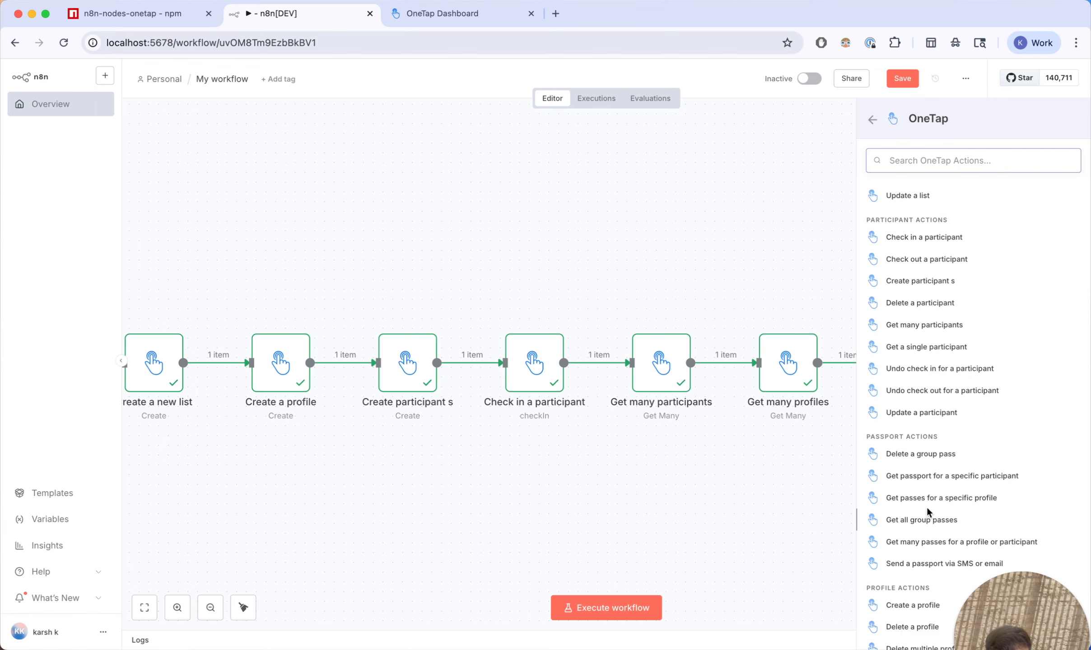
pyautogui.click(971, 498)
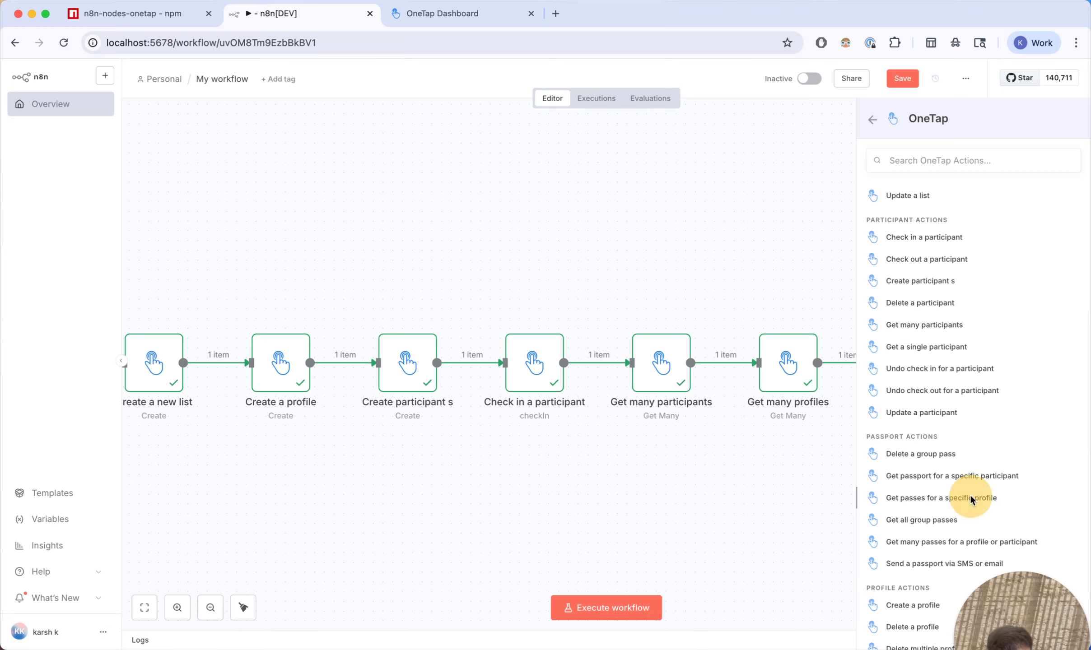
# - Map the Profile ID to {{ $json['0'].id }} and execute the node, checking the profiles on the OneTap dashboard before returning to n8n
pyautogui.moveTo(86, 179); pyautogui.dragTo(523, 276)
pyautogui.click(598, 97)
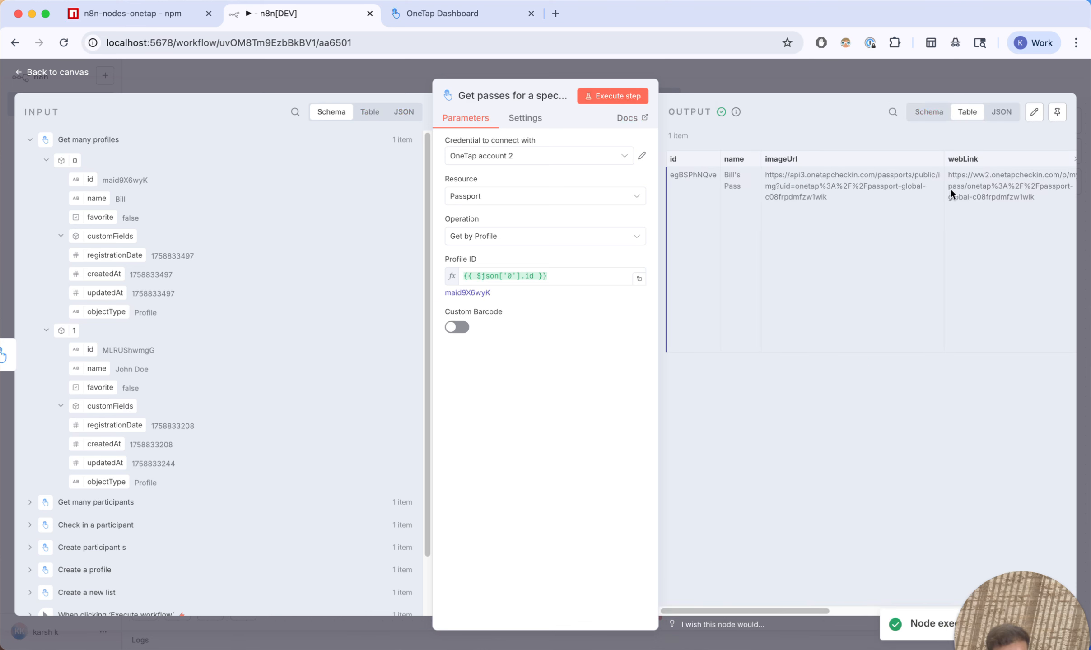
pyautogui.click(435, 15)
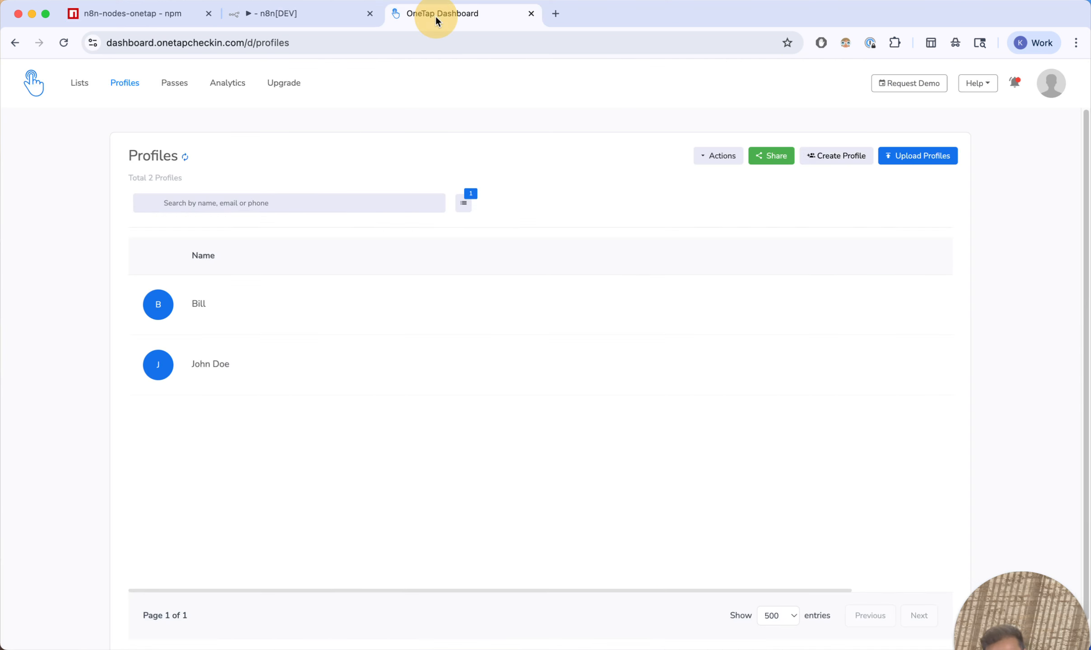
pyautogui.click(313, 19)
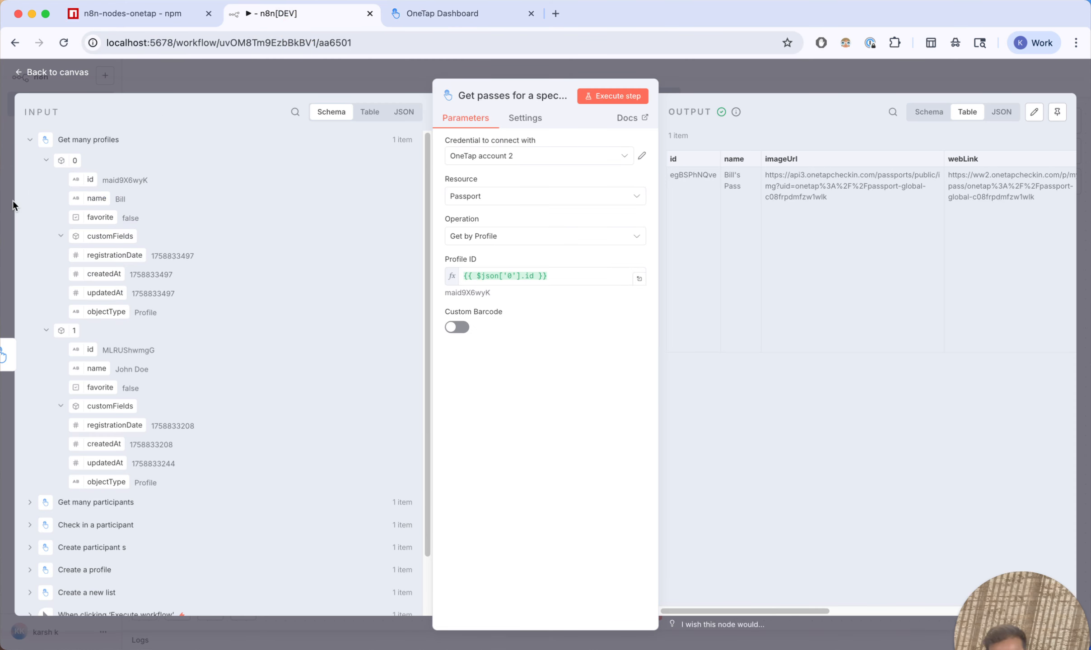